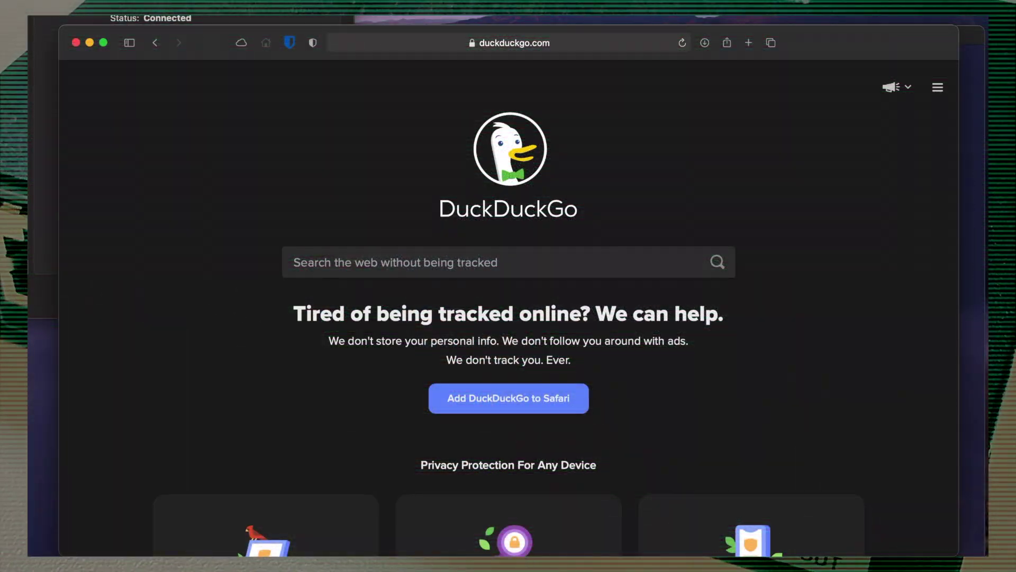
- Bring up macOS Network settings showing the USB LAN adapter at manual IP 192.168.1.2
left_click(225, 93)
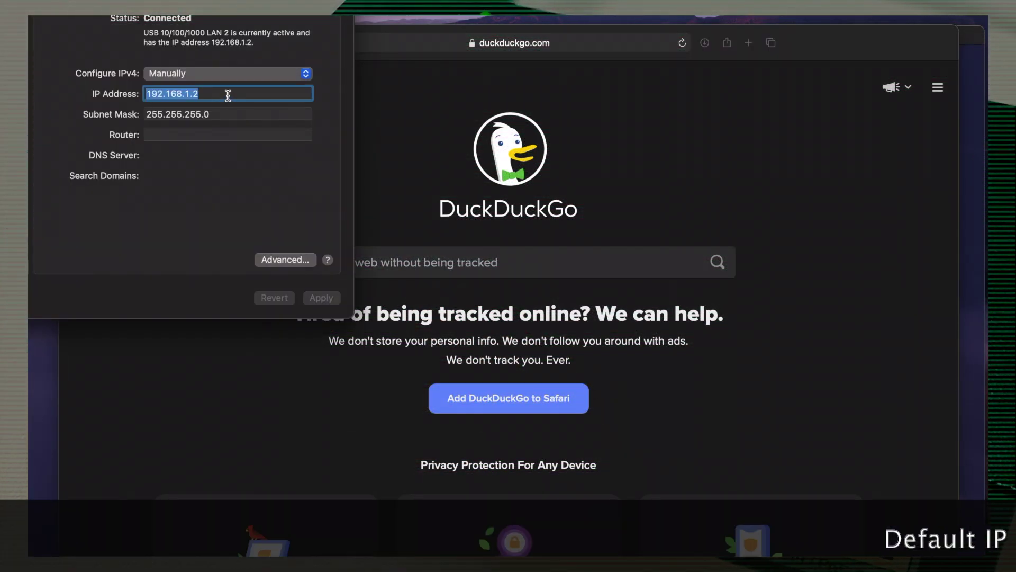
- Ping 192.168.1.1 from Terminal until 4 of 4 replies return, then go back to Safari
left_click(229, 95)
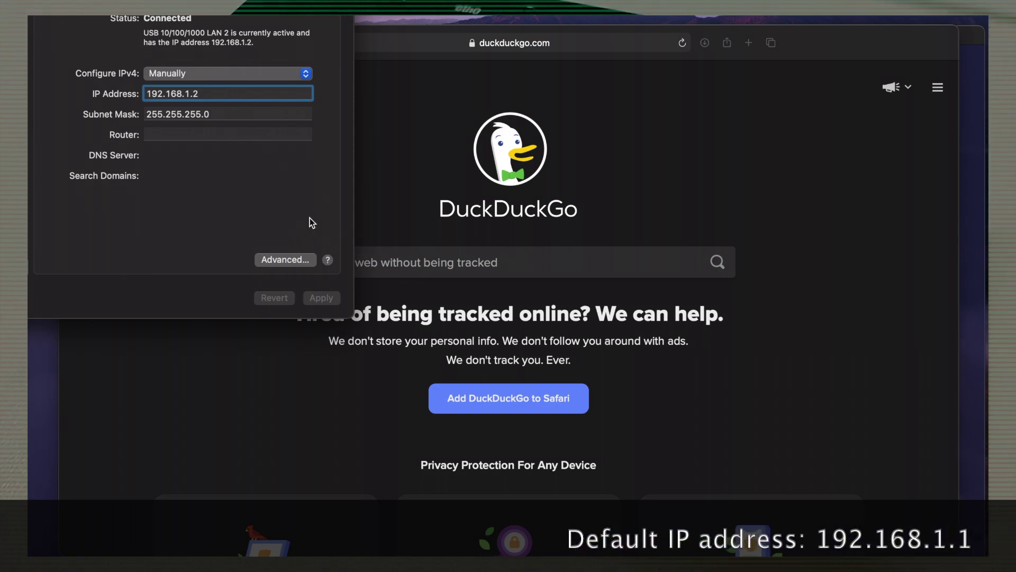
key("super+Tab")
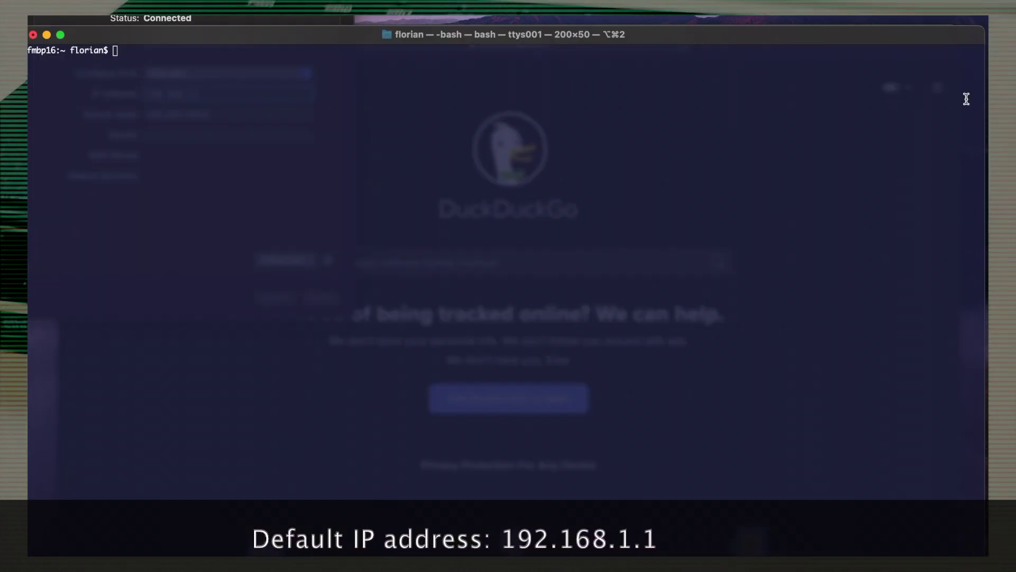
type("ping 192.168.1.1")
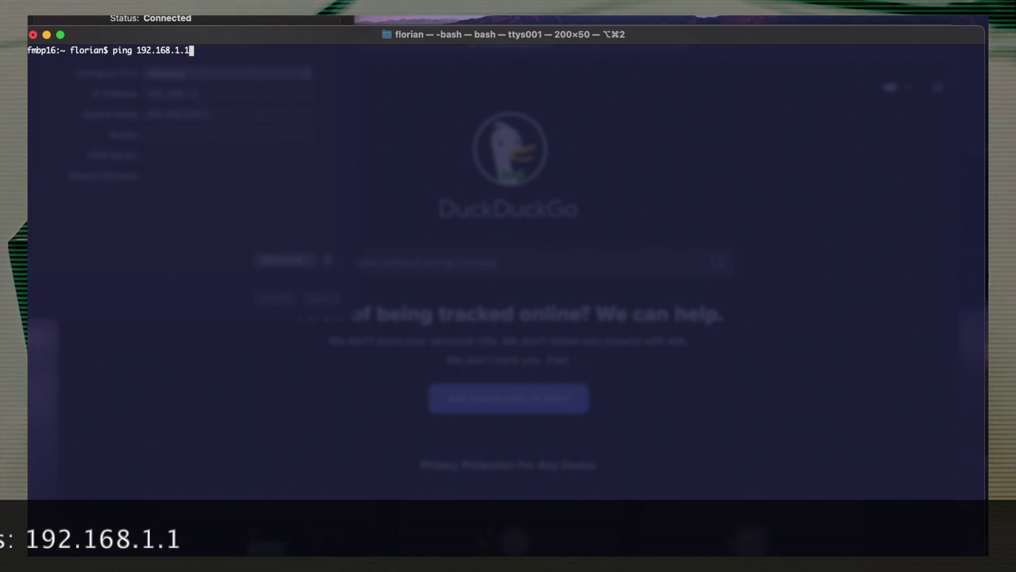
key("Return")
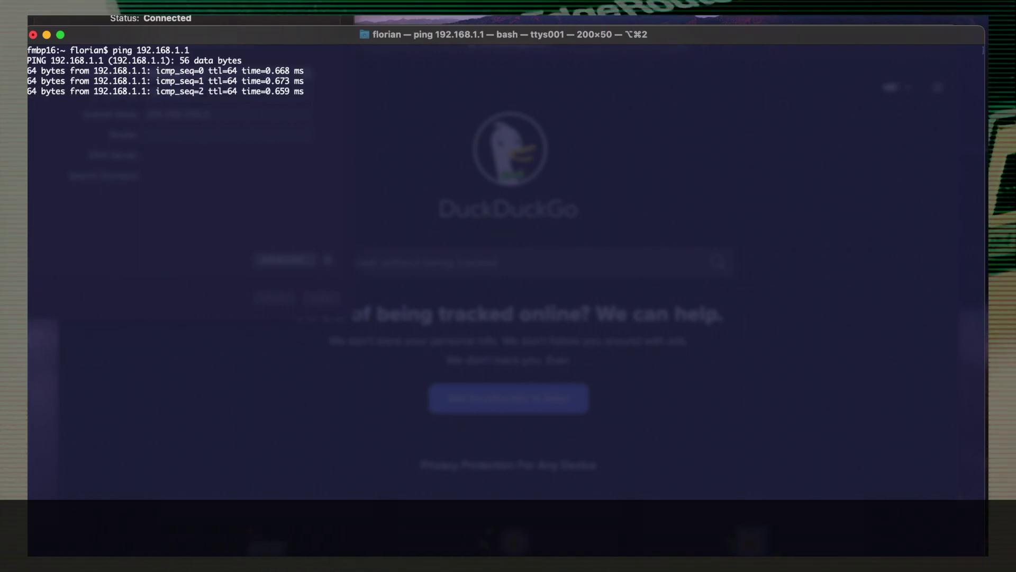
key("ctrl+c")
key("super+Tab")
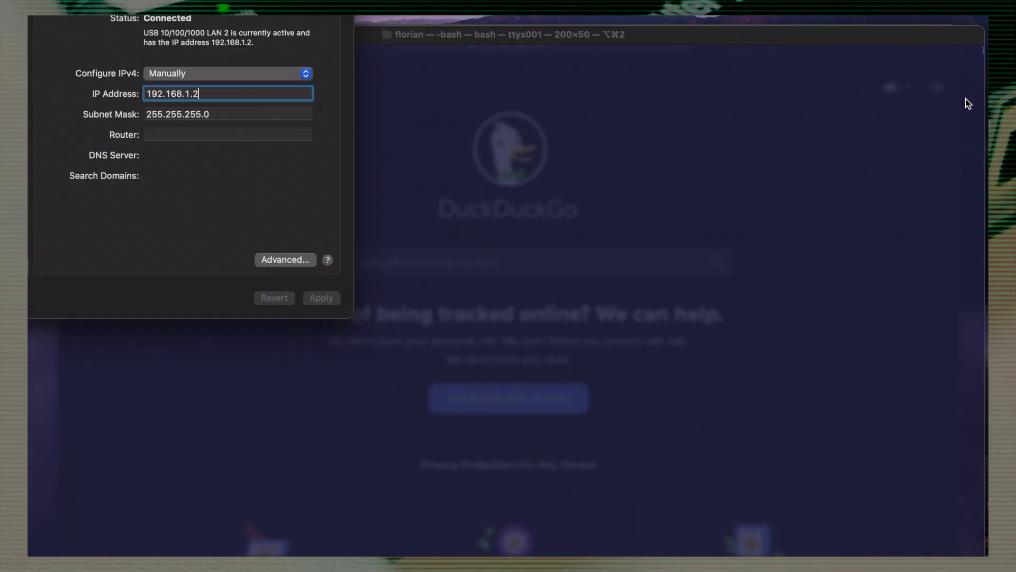
key("super+Tab")
key("super+Tab")
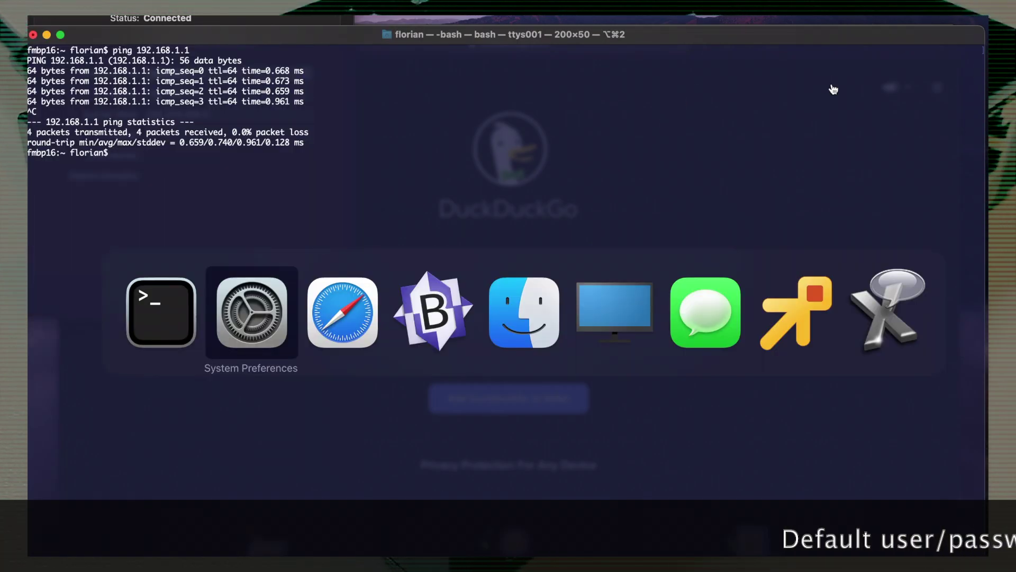
key("super+Tab")
- Browse to 192.168.1.1 in Safari and answer No to the Basic Setup wizard
left_click(593, 46)
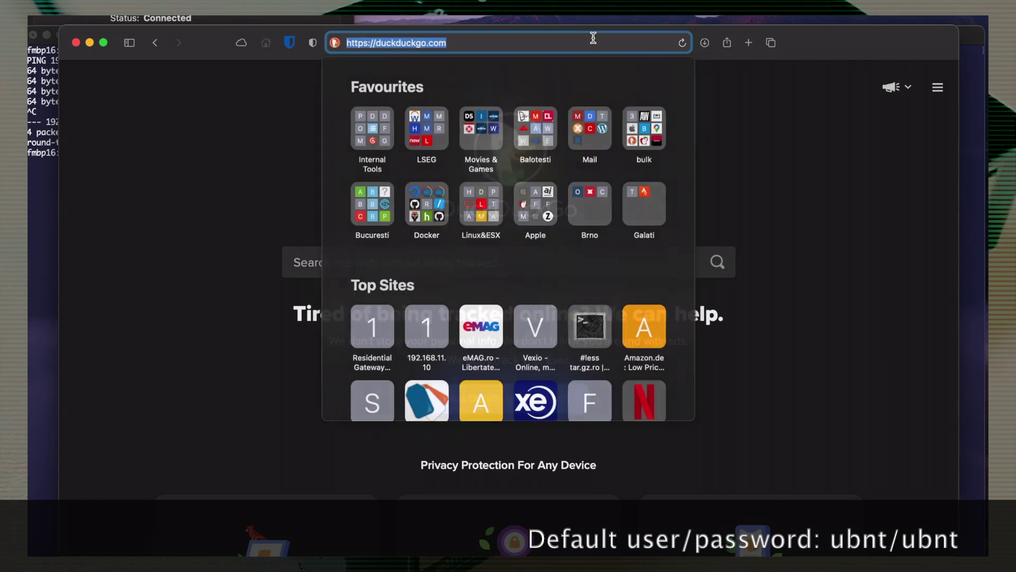
key("BackSpace")
type("192.168.1.1")
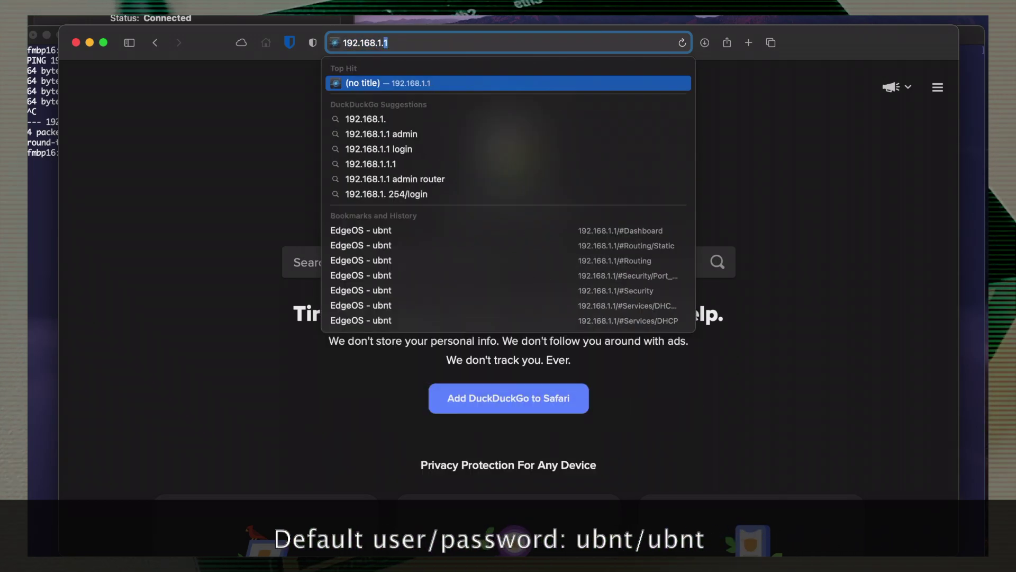
key("Return")
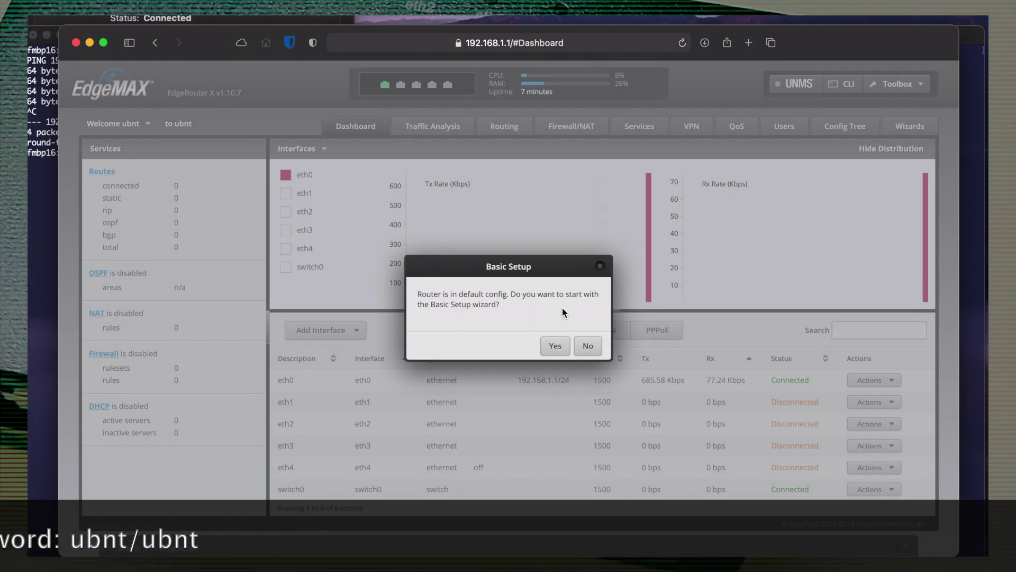
left_click(586, 347)
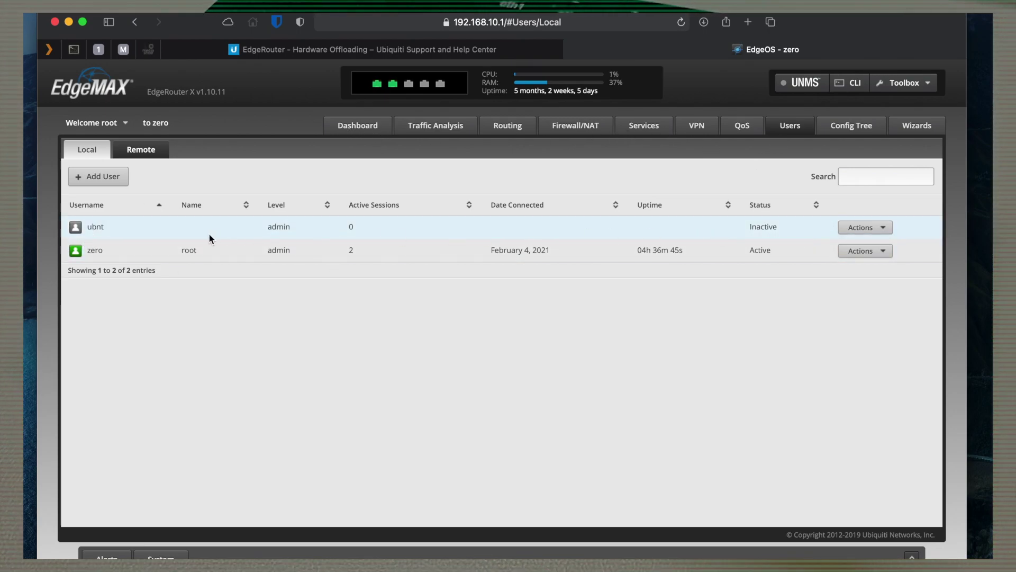
left_click(862, 230)
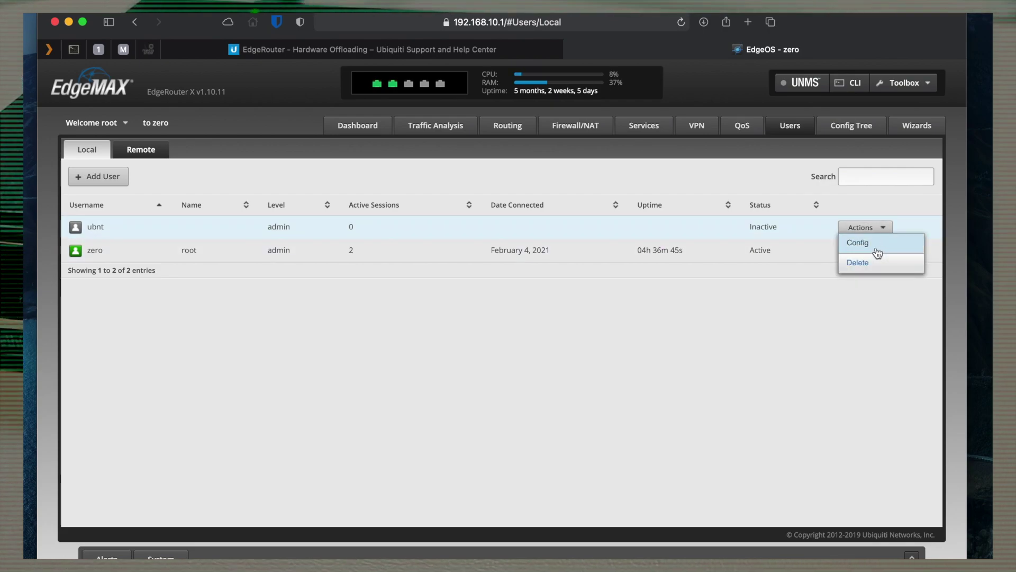
left_click(873, 245)
left_click(531, 347)
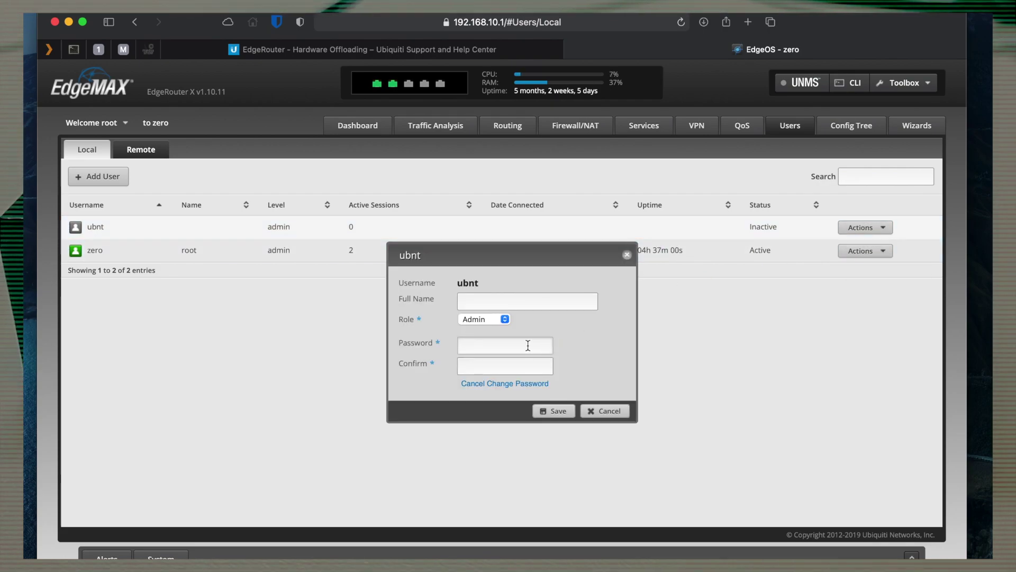
left_click(614, 412)
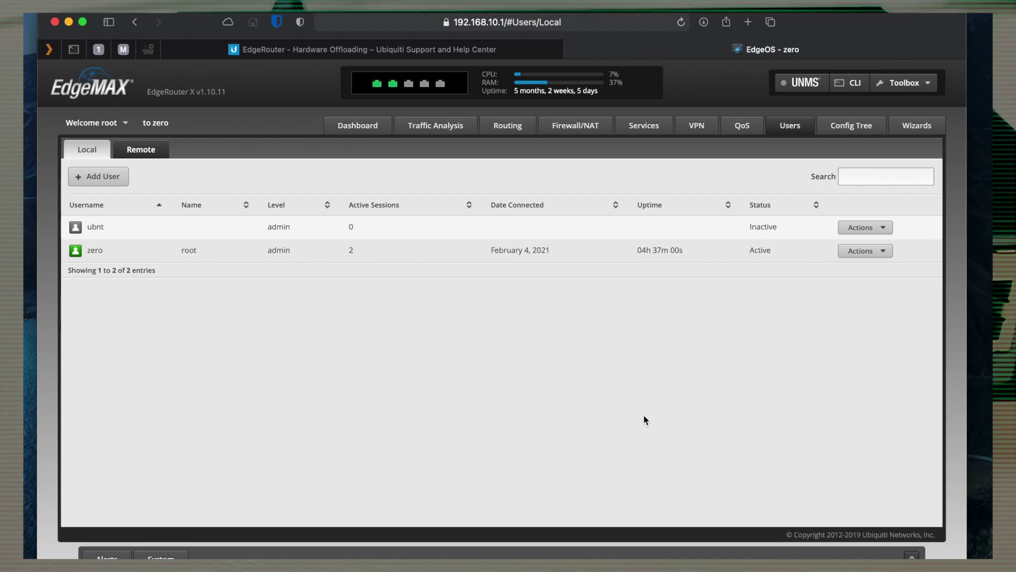
left_click_drag(90, 250, 124, 251)
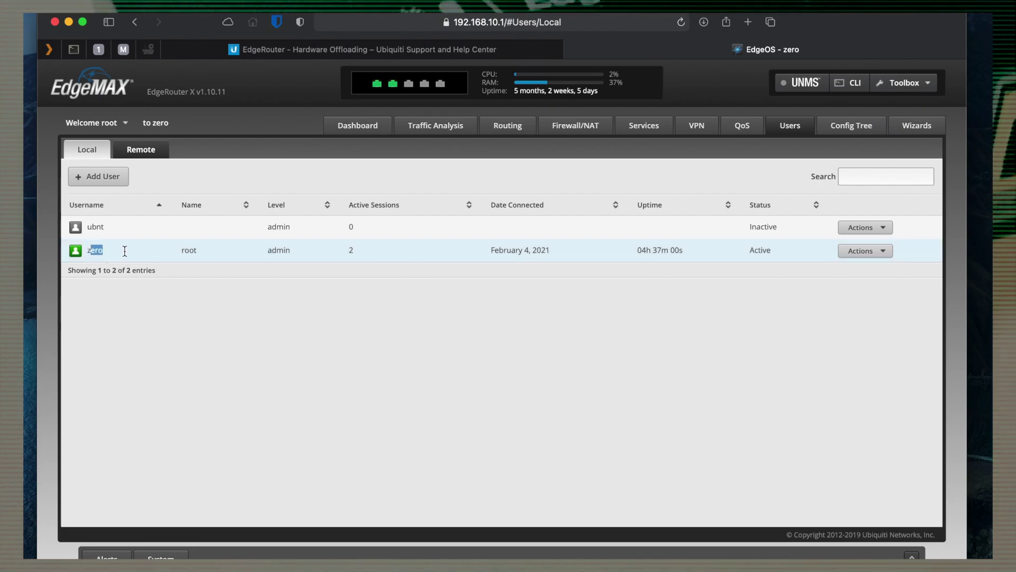
left_click(872, 255)
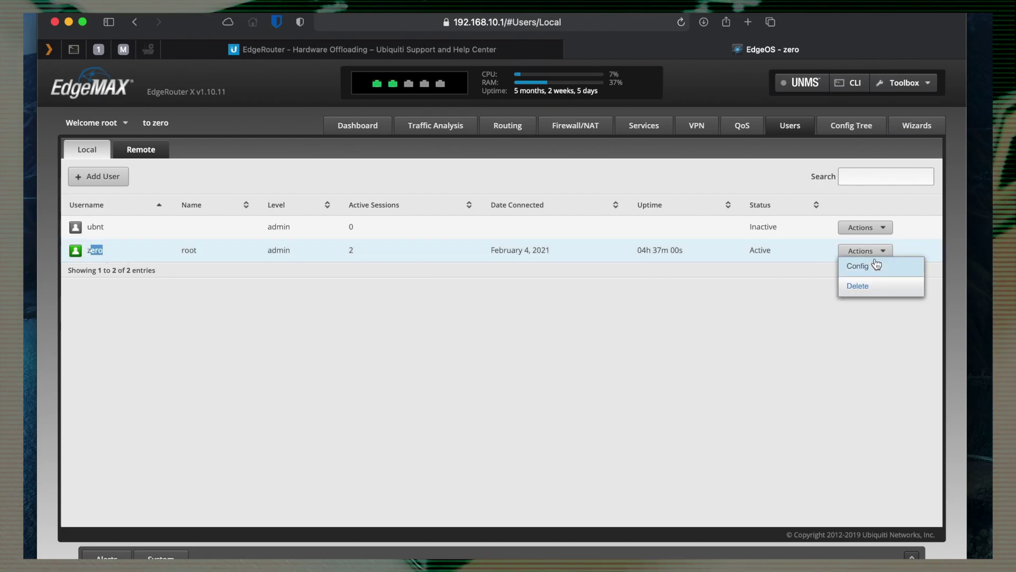
left_click(871, 264)
left_click(617, 372)
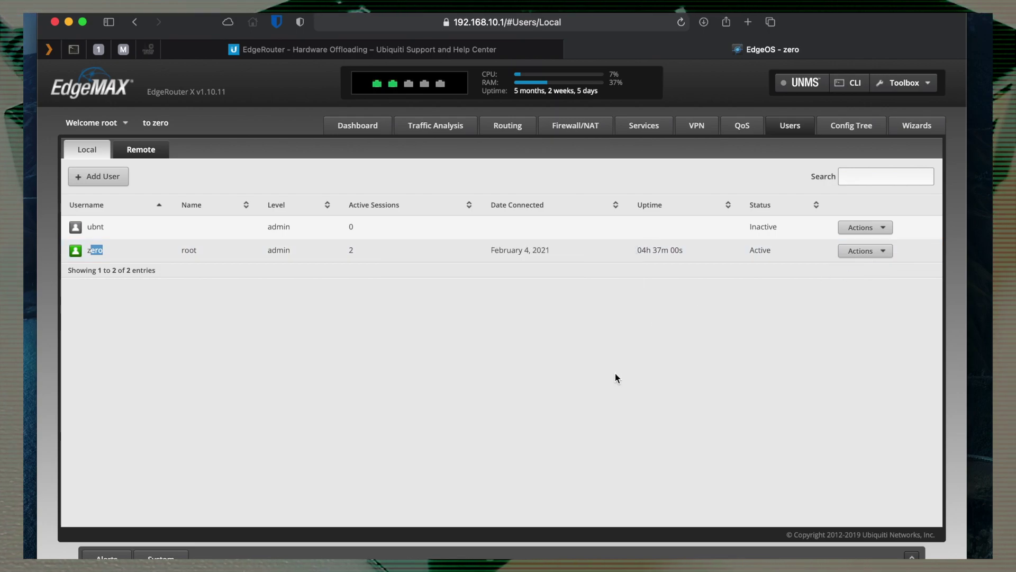
left_click(99, 176)
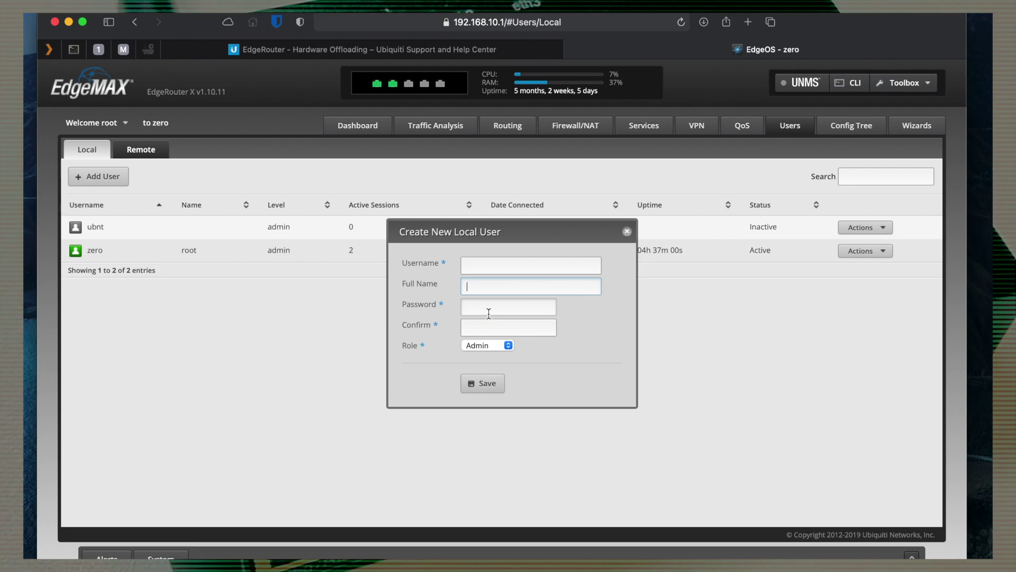
- Add a local user named test with the Operator role
left_click(503, 345)
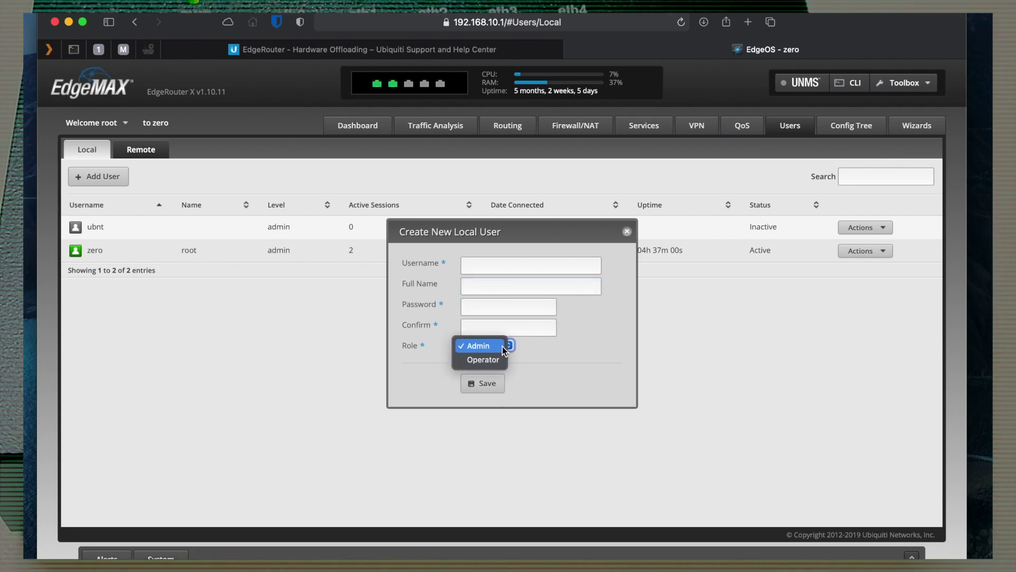
left_click(496, 360)
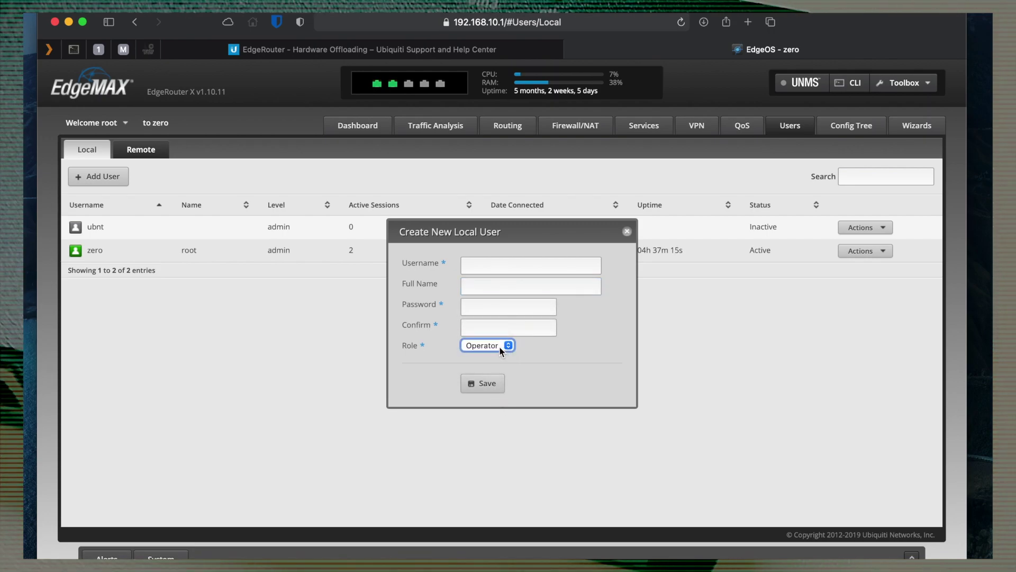
left_click(495, 347)
left_click(481, 332)
left_click(509, 266)
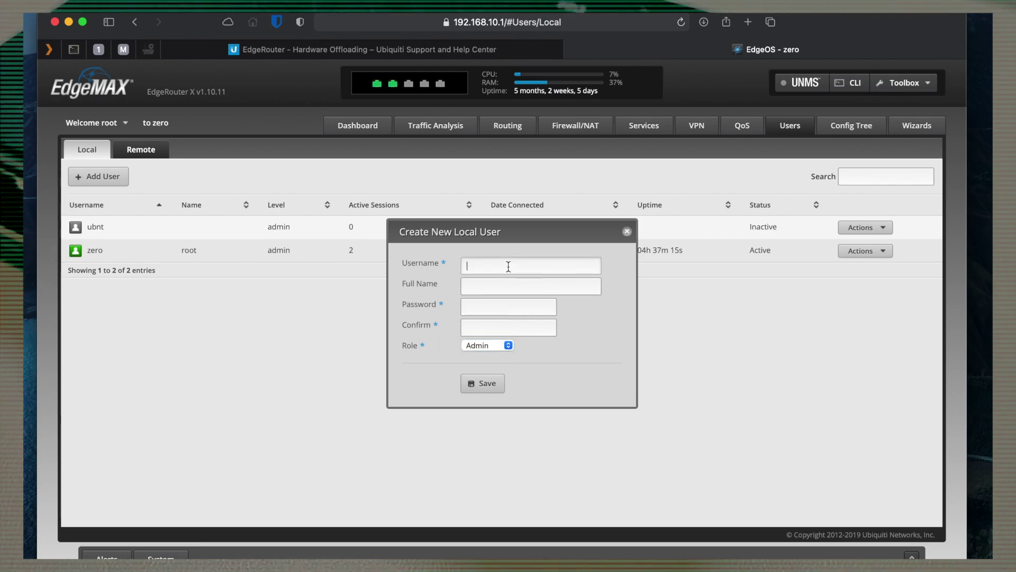
type("te")
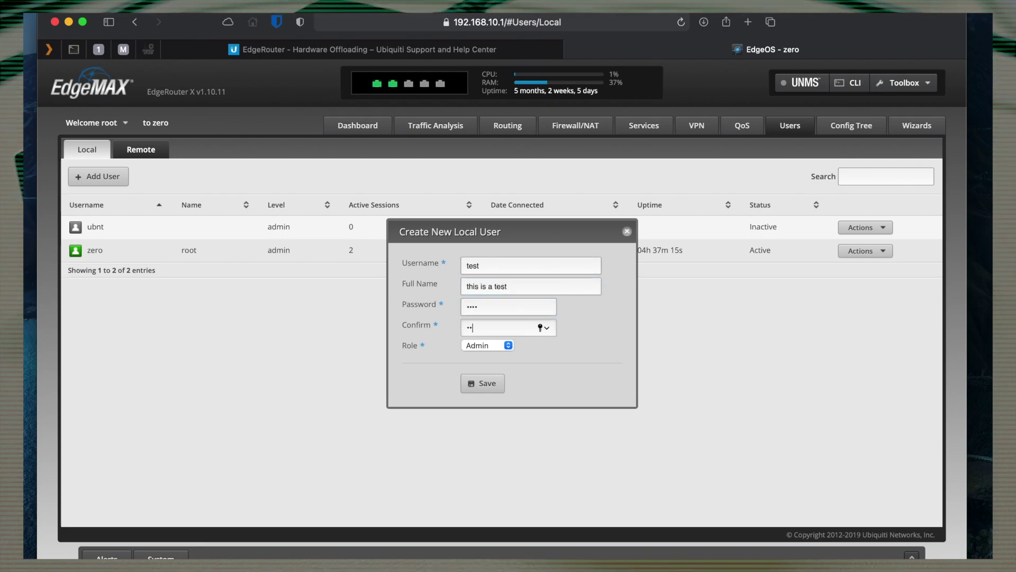
type("st")
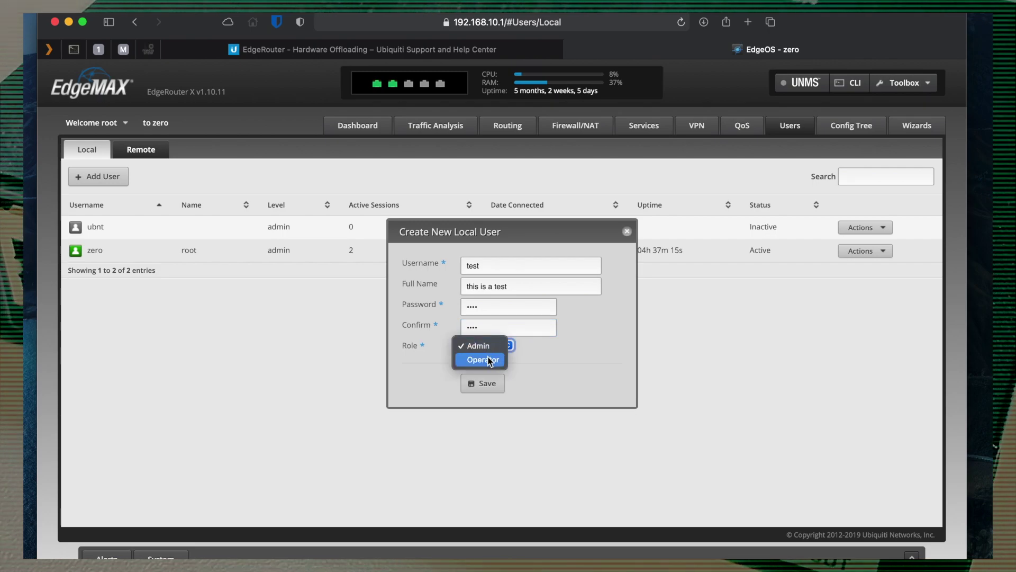
left_click(489, 359)
left_click(485, 385)
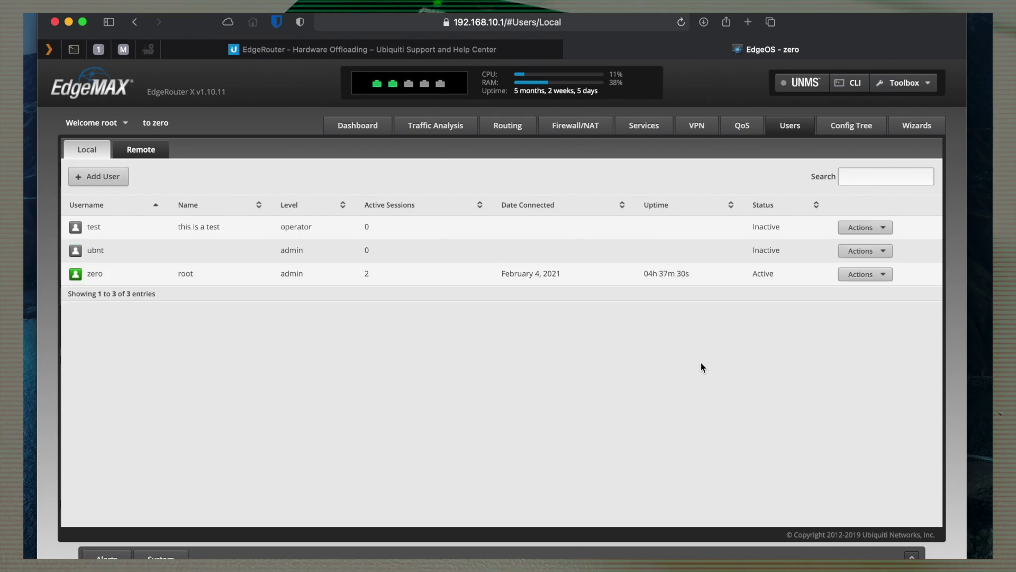
- Change the test user's role to Admin and save it
left_click(883, 227)
left_click(876, 243)
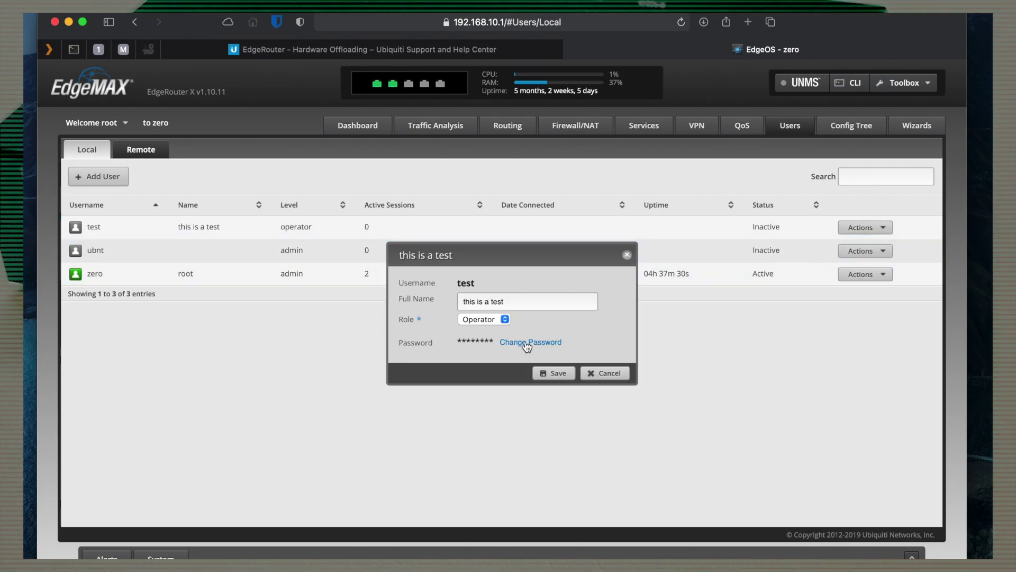
left_click(502, 320)
left_click(478, 304)
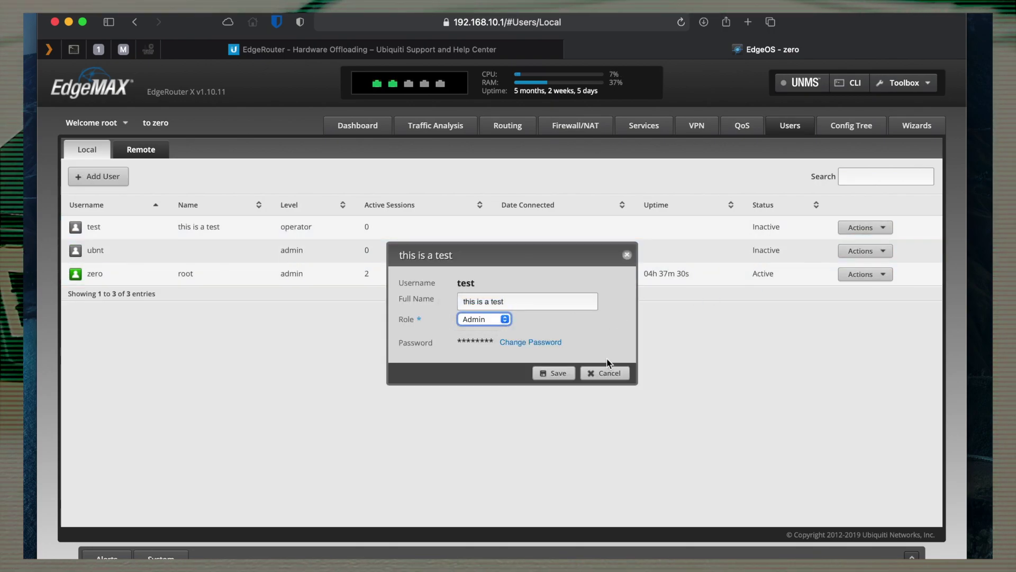
left_click(556, 375)
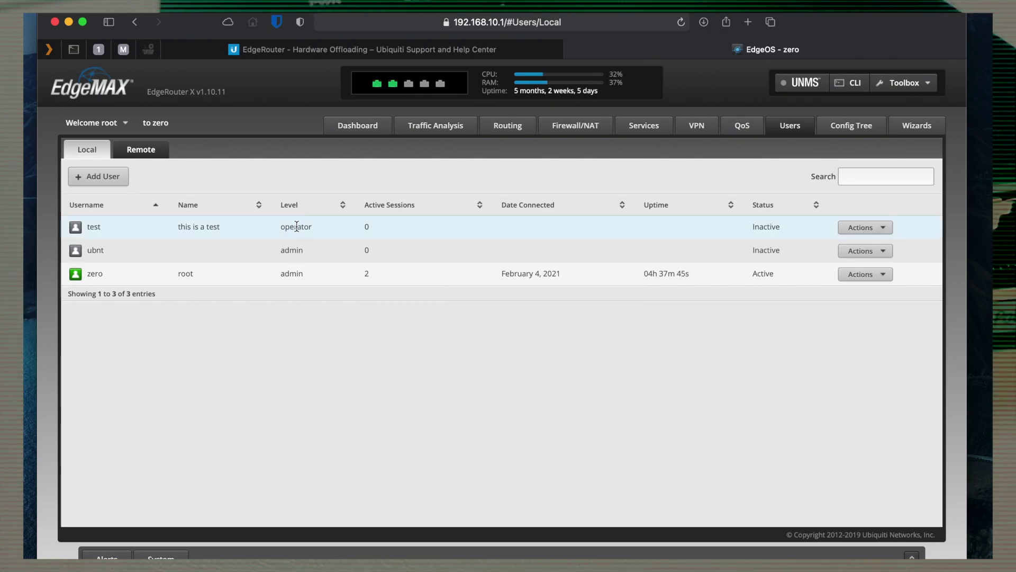
- Delete the test user from the Local Users list and confirm
left_click(884, 228)
left_click(878, 262)
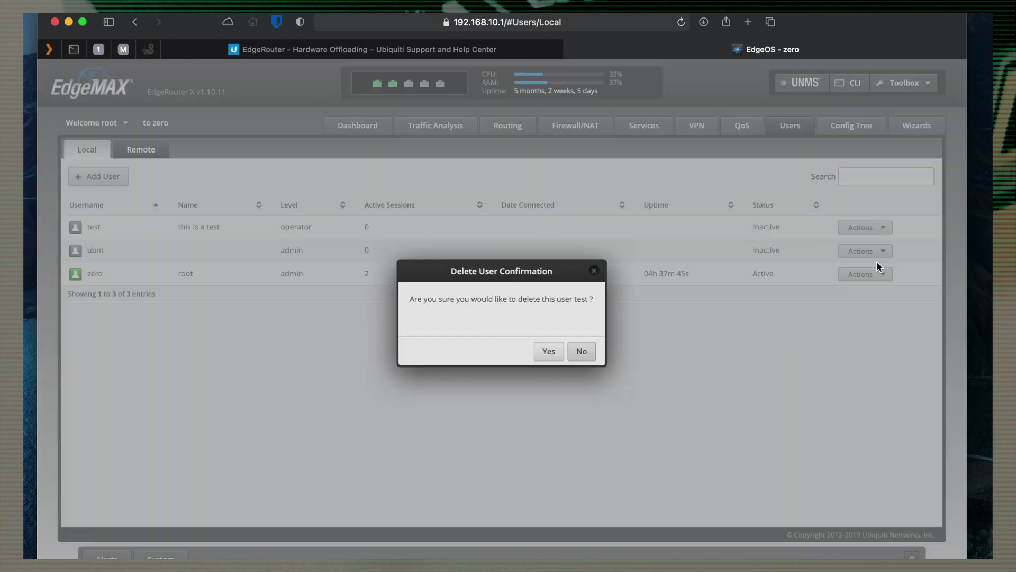
left_click(549, 352)
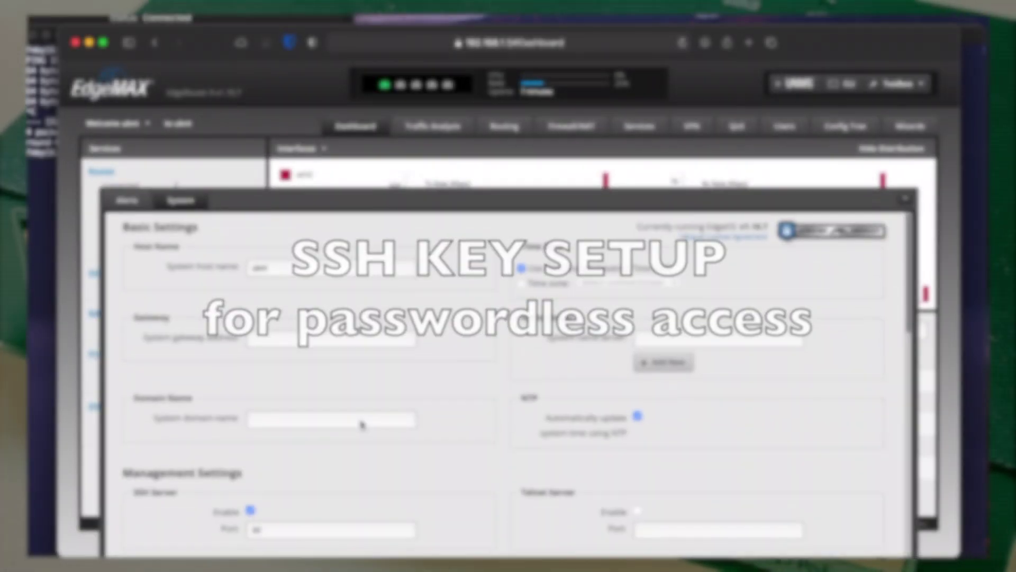
- Check the SSH Server on port 22, then enter configure and begin the ubnt public-key command
scroll(418, 455, "down", 5)
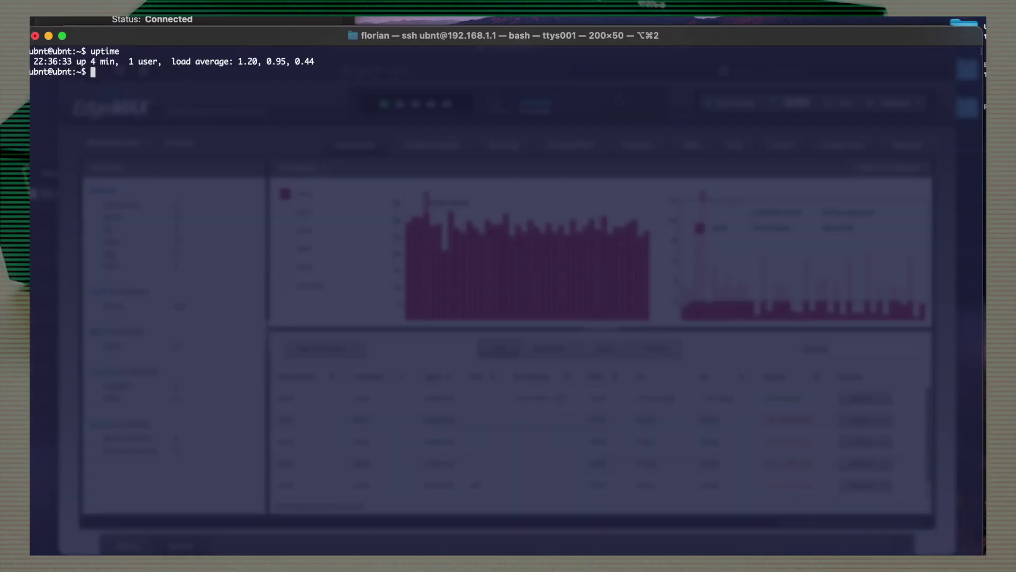
type("configure")
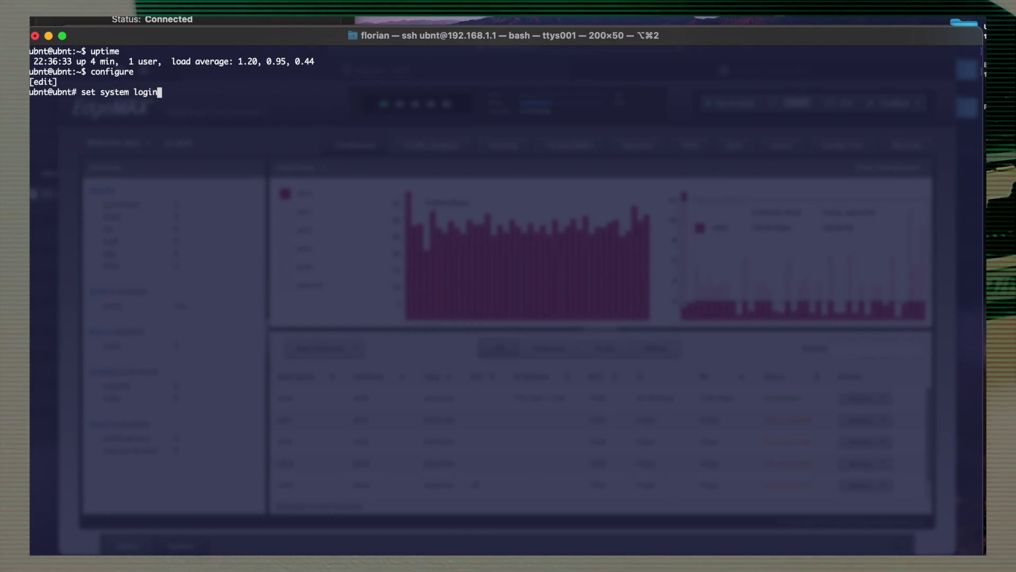
type("user u")
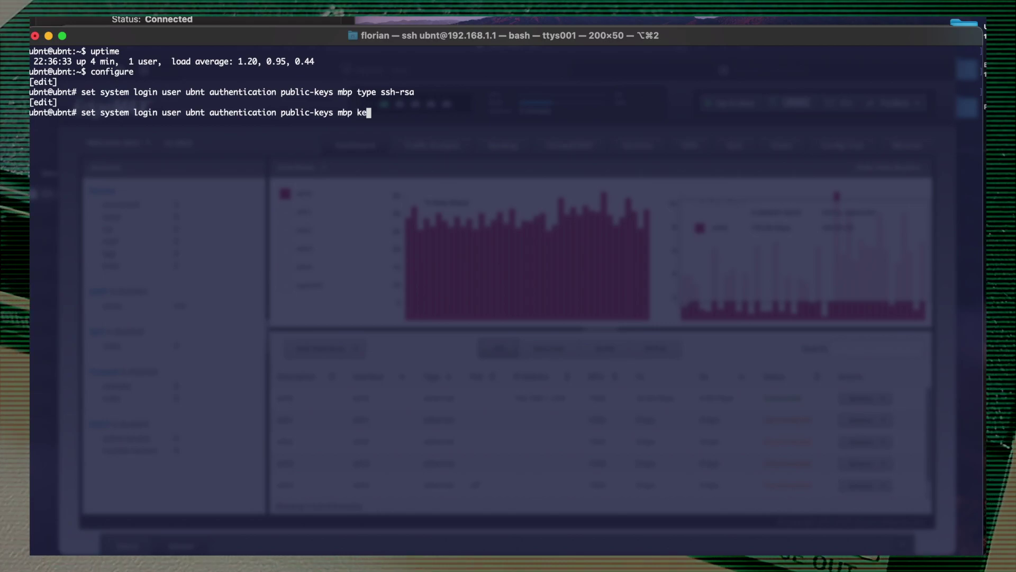
- Enter the public key value for the mbp ssh-rsa key, then commit and save
type("THEKEY")
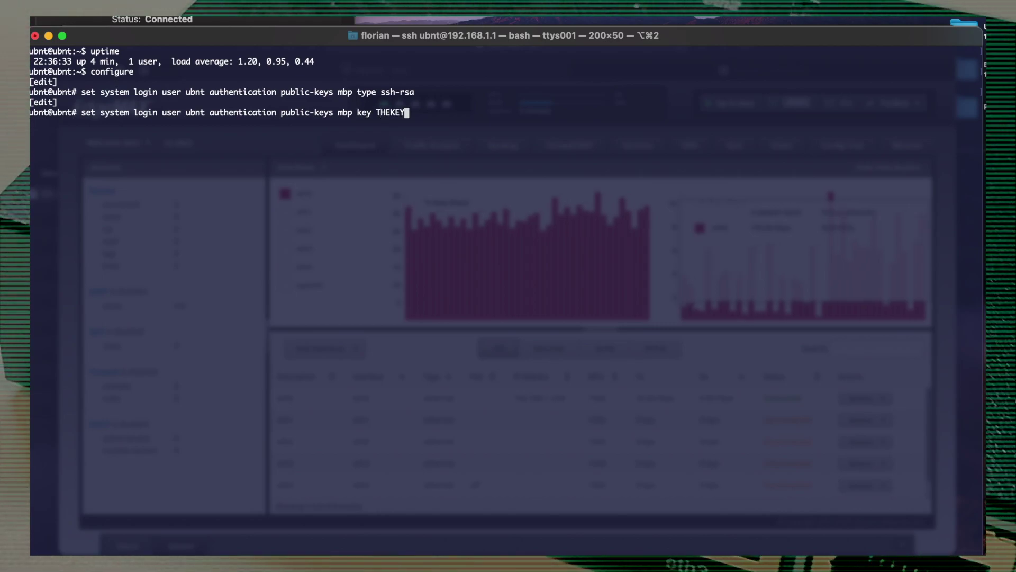
type("IWANTTOPASTEHEREHEHE")
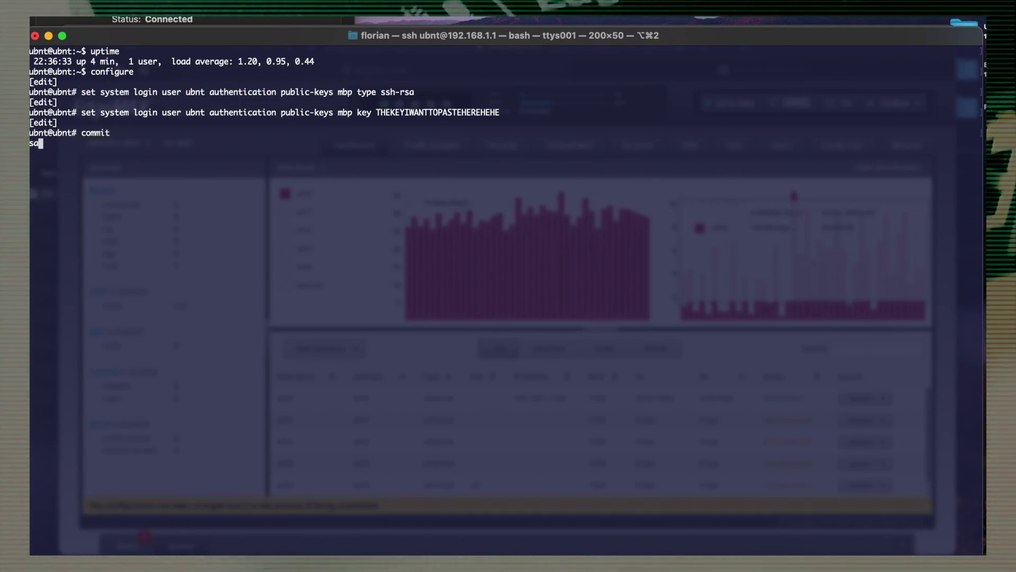
key("Return")
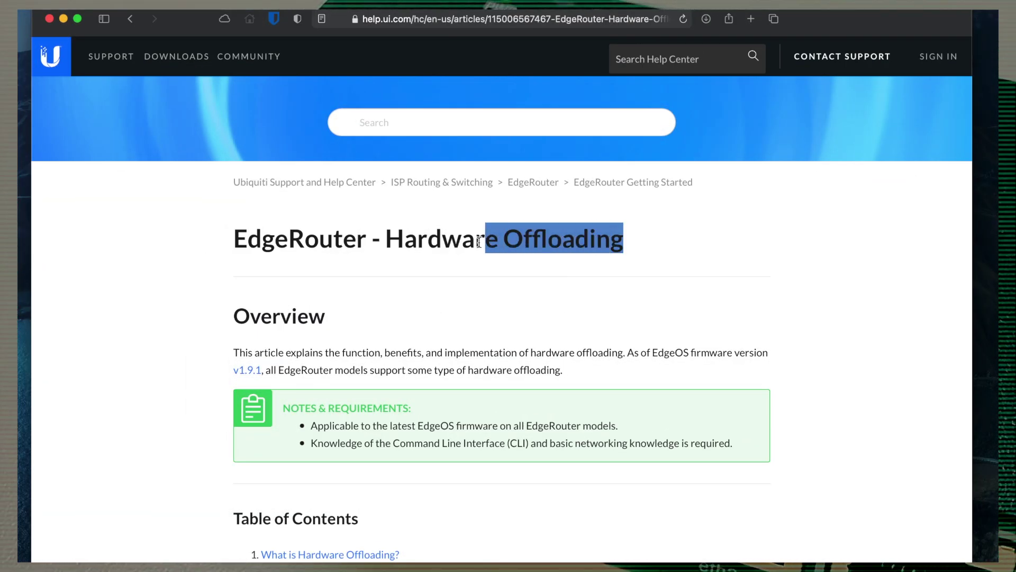
- Read through the Hardware Offloading article down to the MediaTek features that cannot be offloaded
left_click_drag(479, 242, 290, 245)
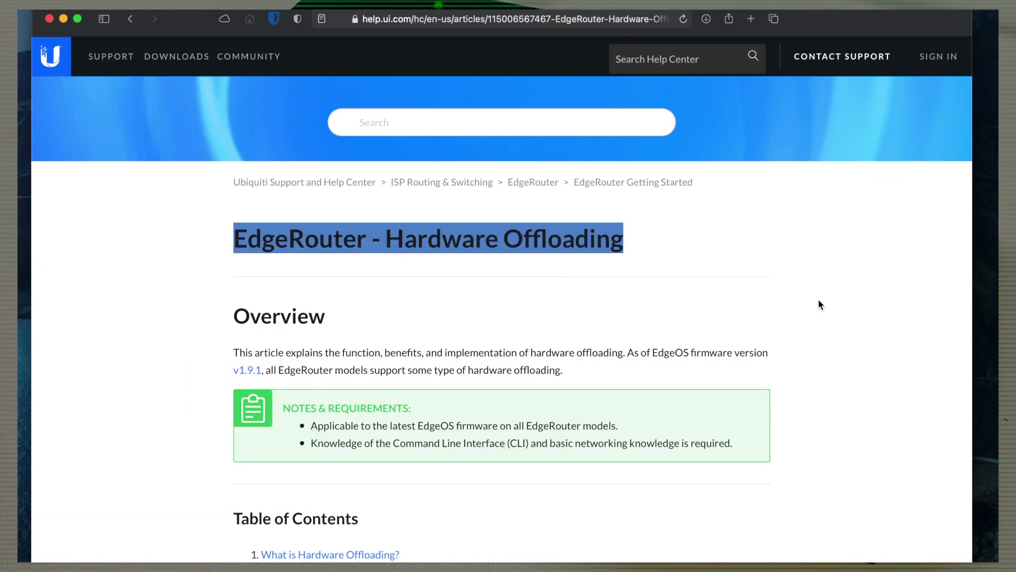
scroll(818, 305, "down", 8)
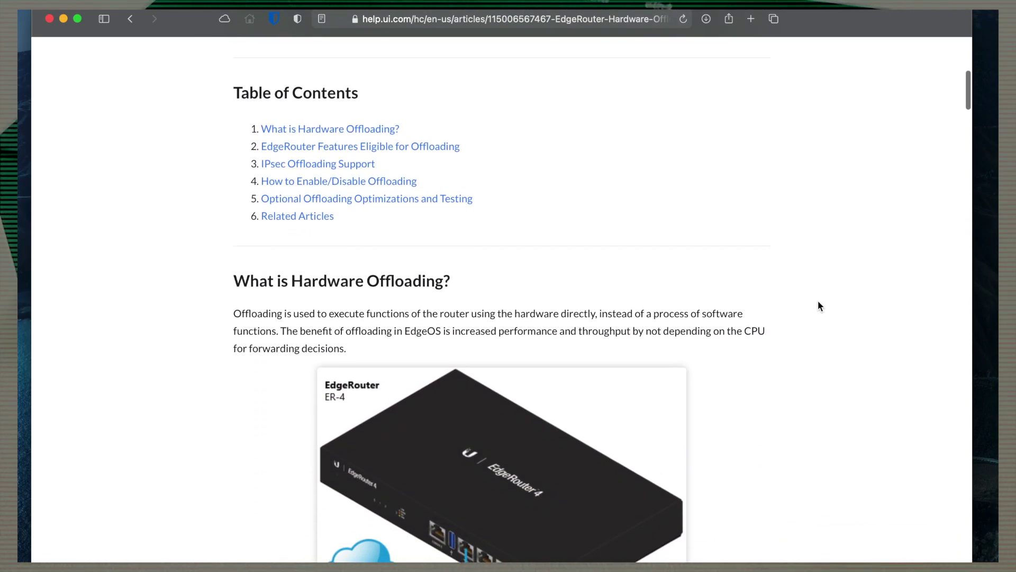
scroll(805, 334, "down", 1)
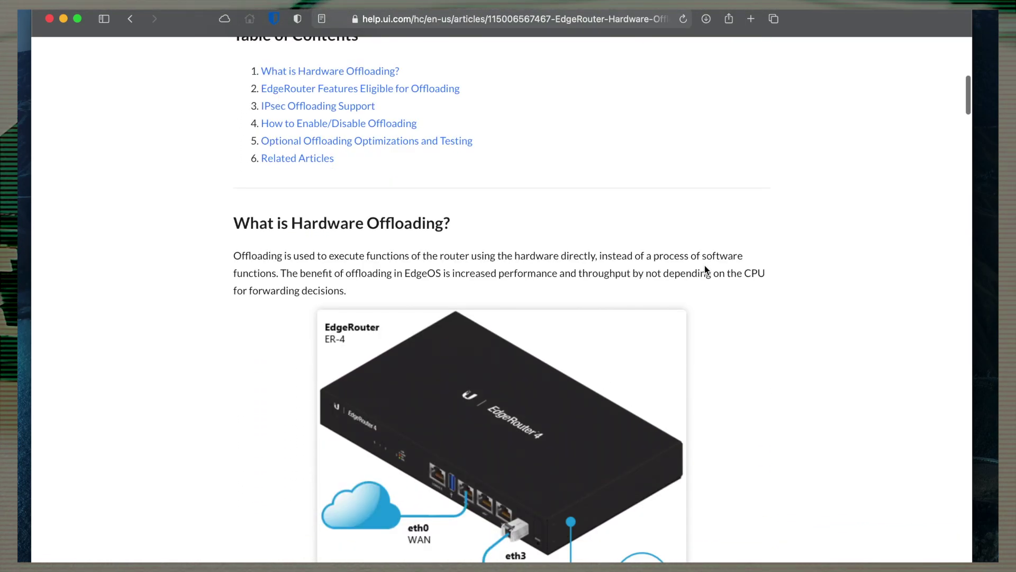
scroll(719, 289, "down", 11)
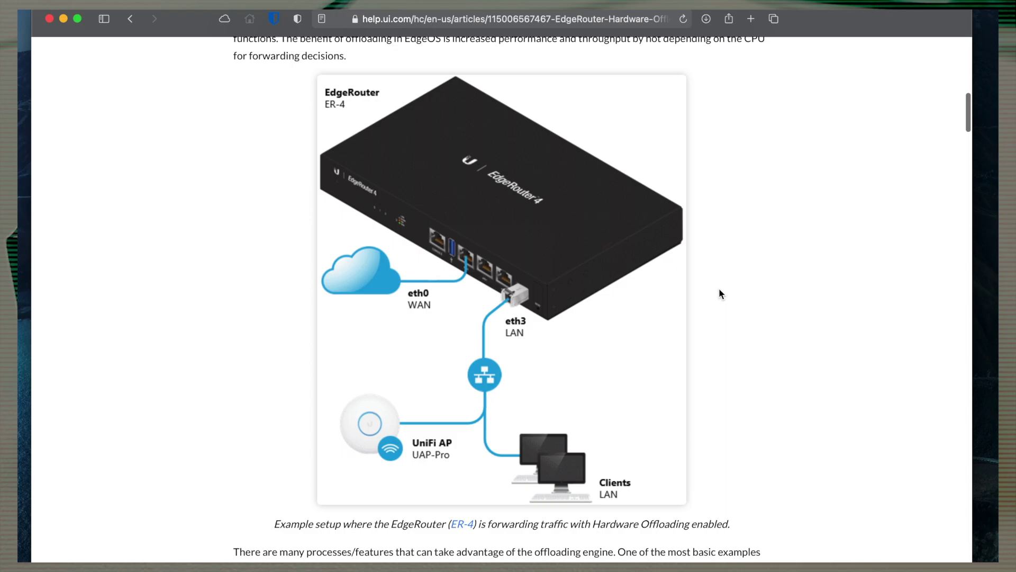
scroll(719, 294, "down", 6)
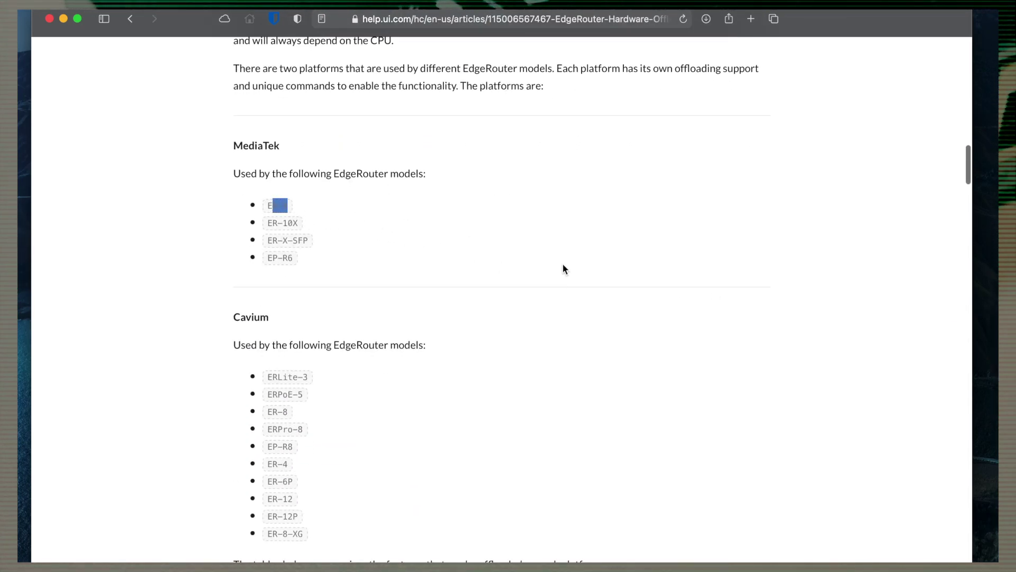
scroll(707, 307, "down", 9)
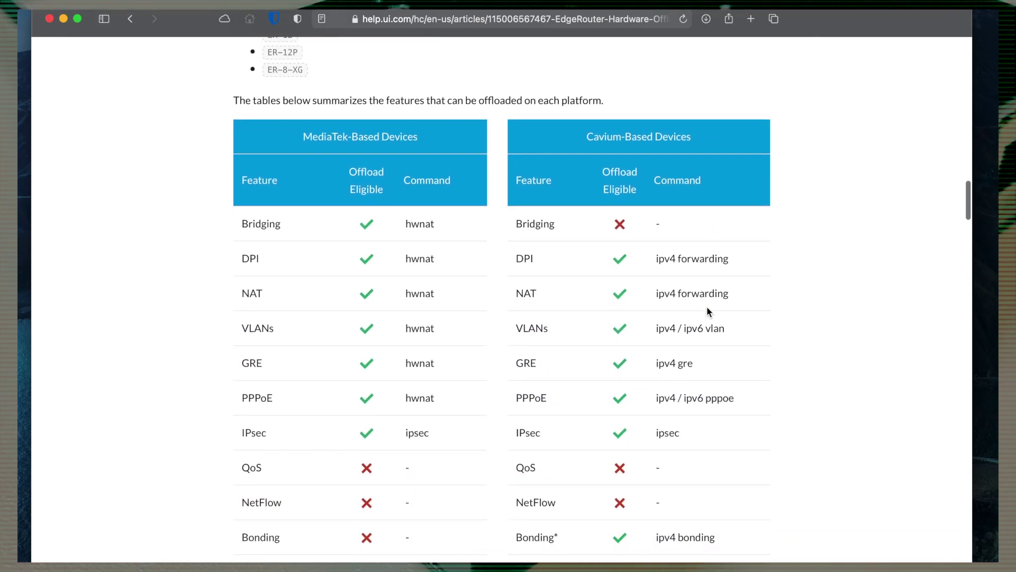
scroll(707, 307, "down", 1)
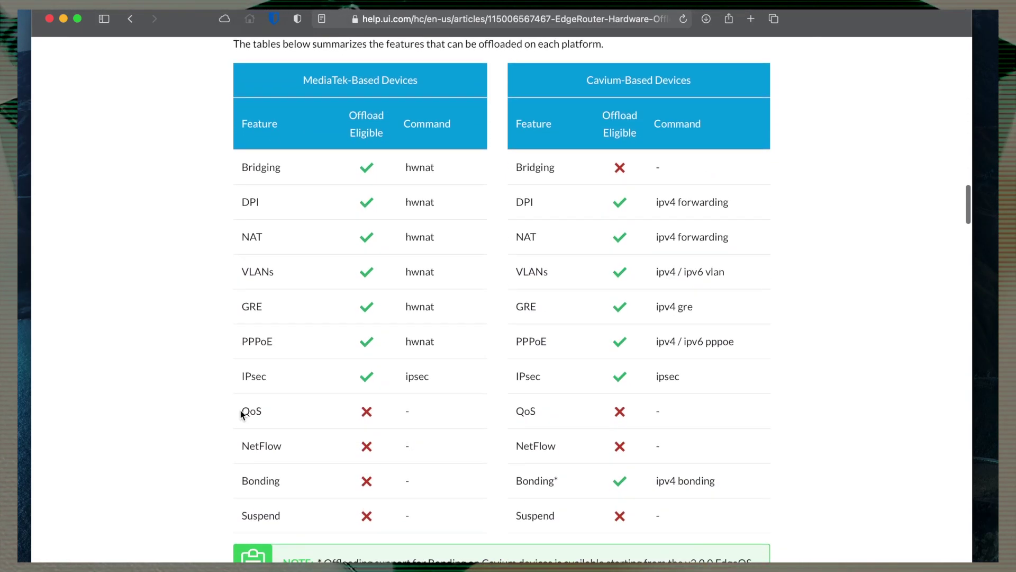
left_click_drag(238, 404, 418, 499)
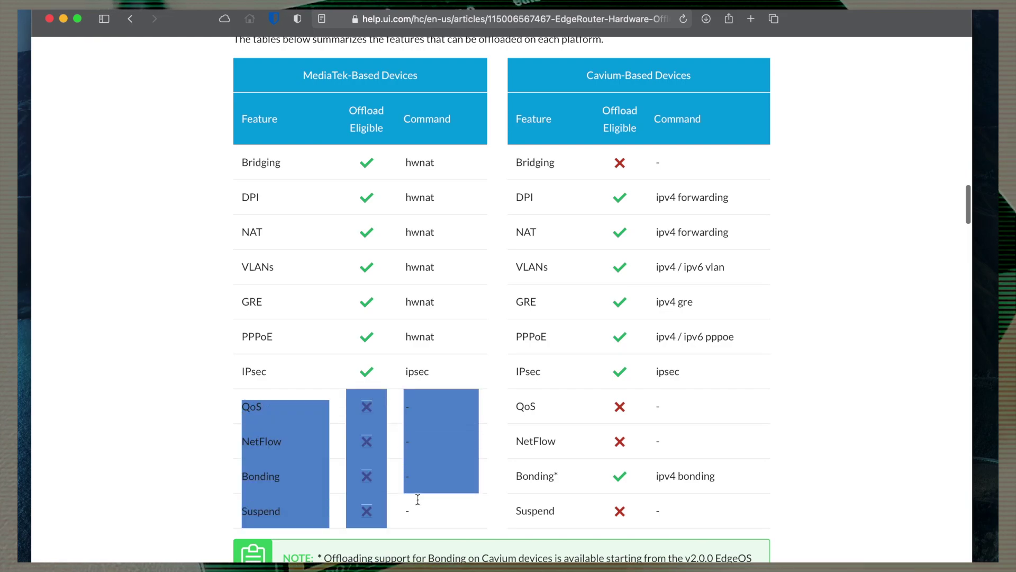
left_click(181, 413)
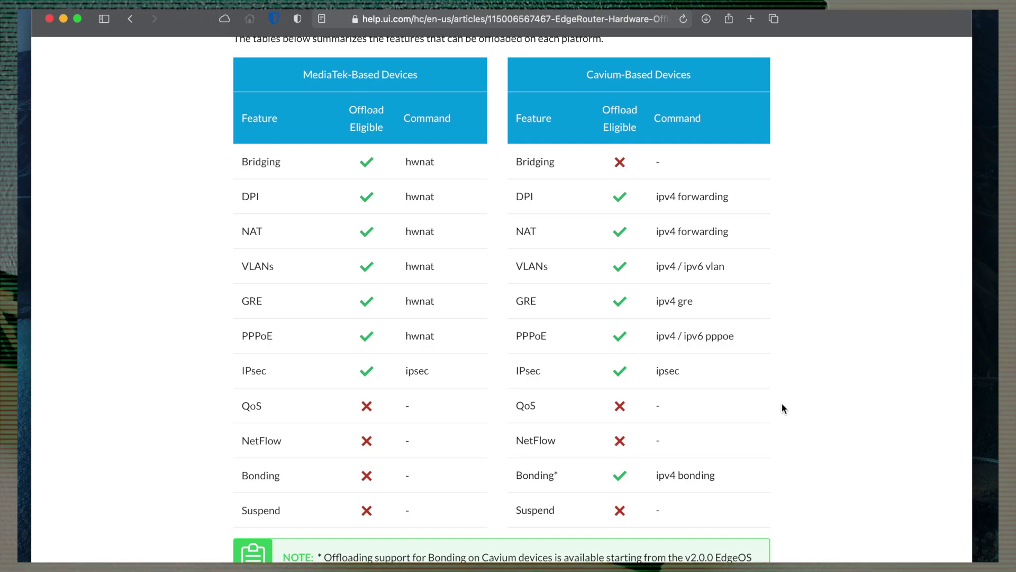
scroll(783, 407, "down", 1)
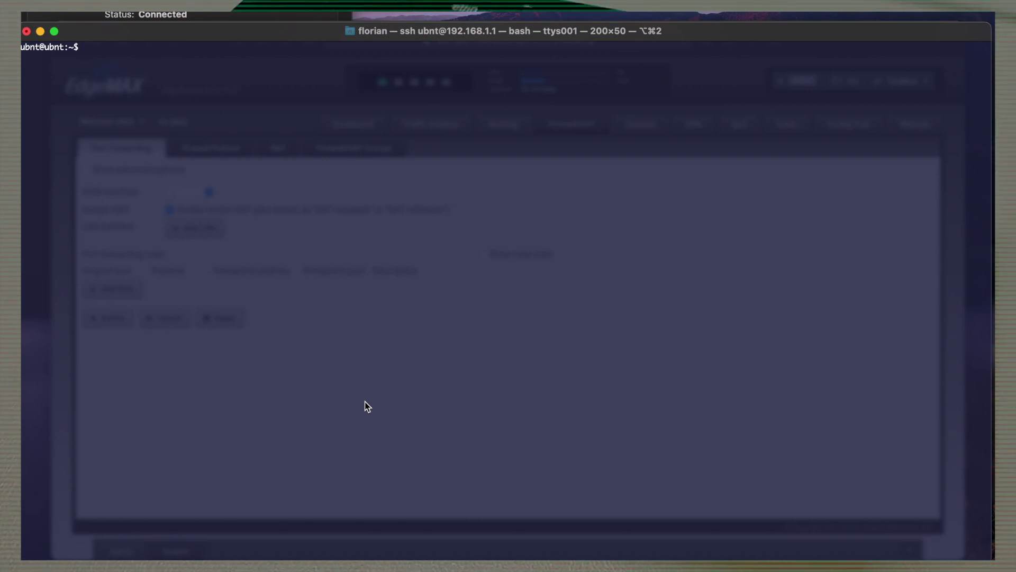
- Enter configure mode and enable hwnat and IPsec offloading with set system offload
key("BackSpace")
key("BackSpace")
type("gure")
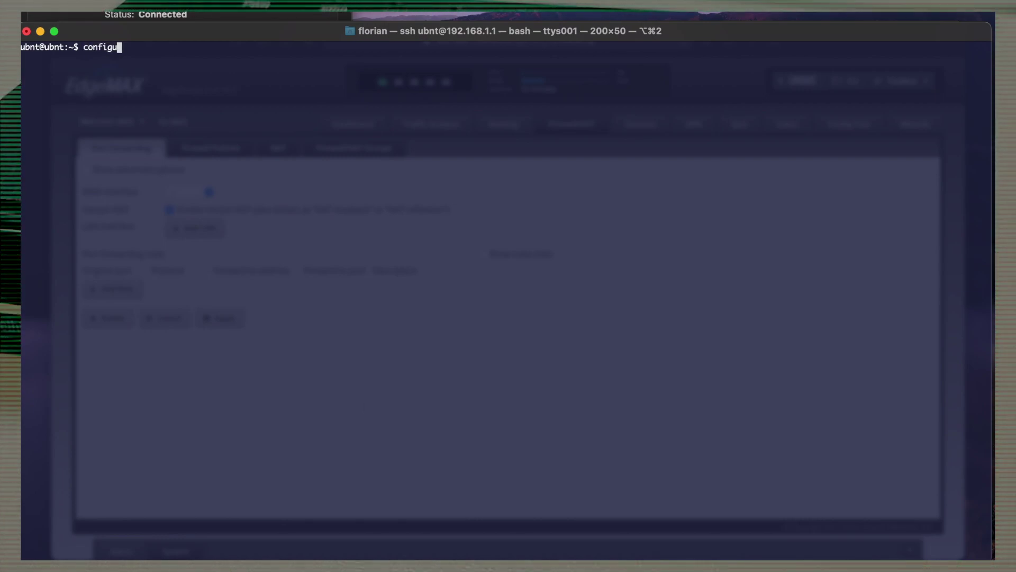
key("Return")
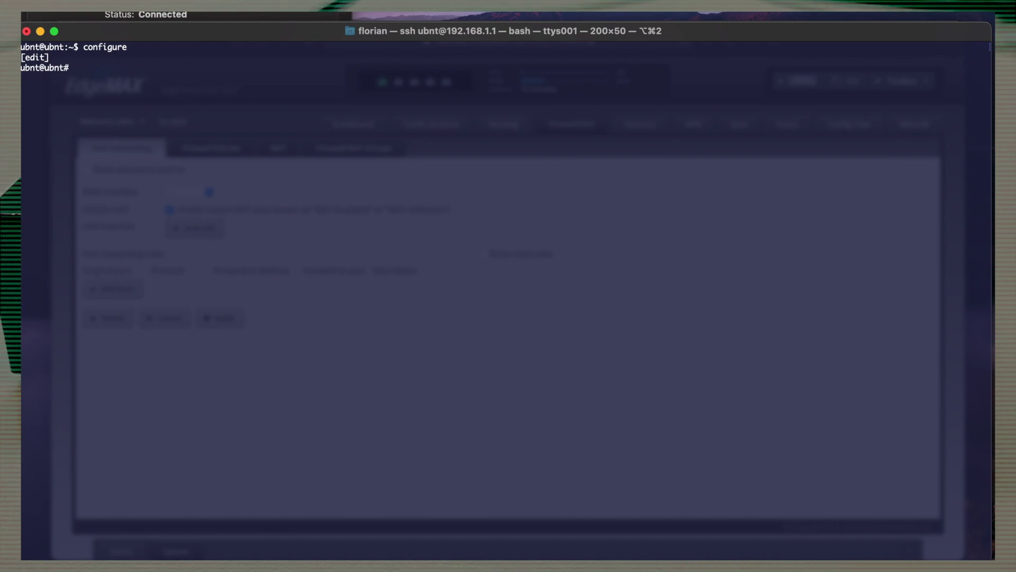
type("set system")
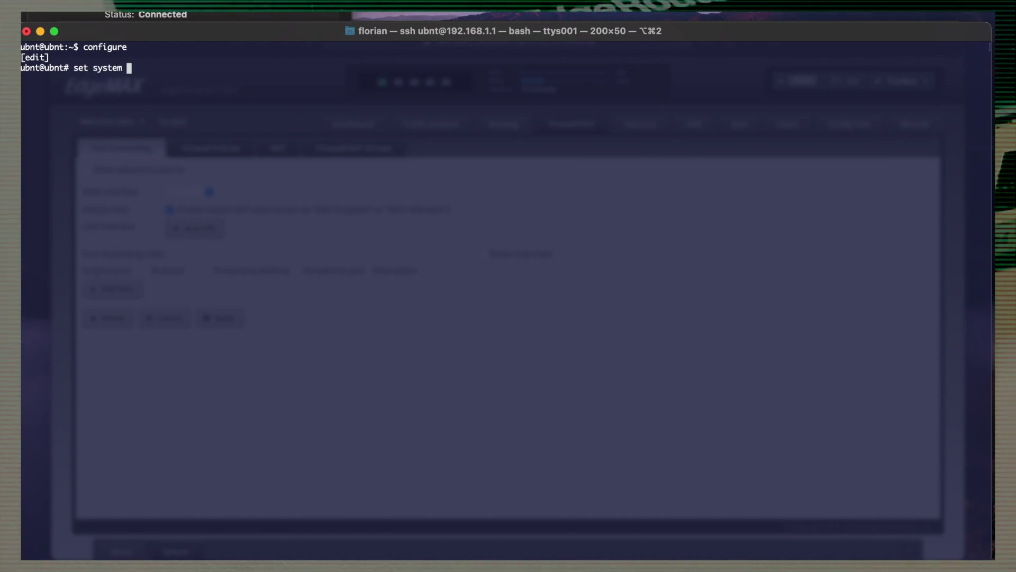
type(" offload ")
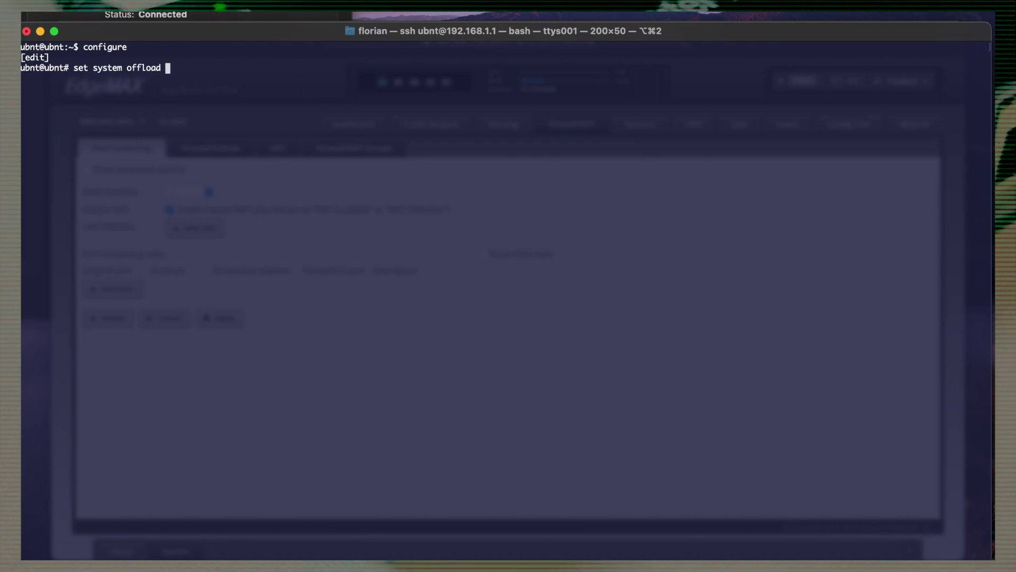
type("hwnat enable")
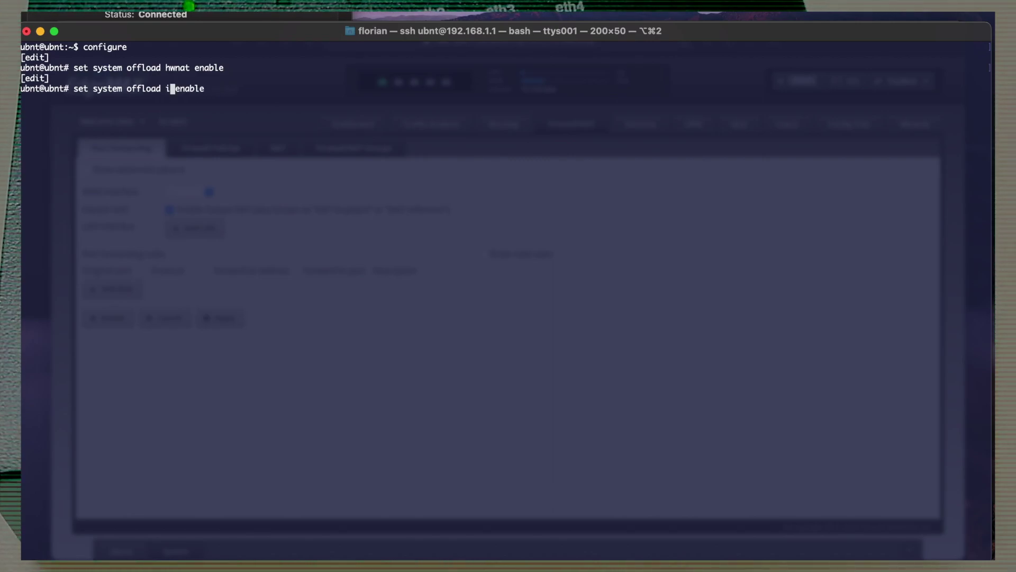
type("ipsec")
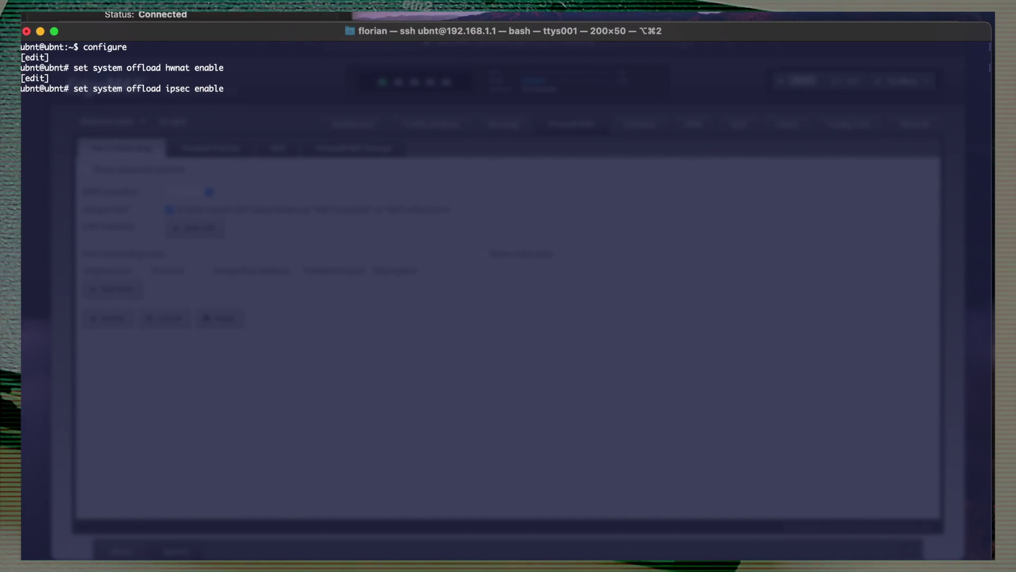
key("Return")
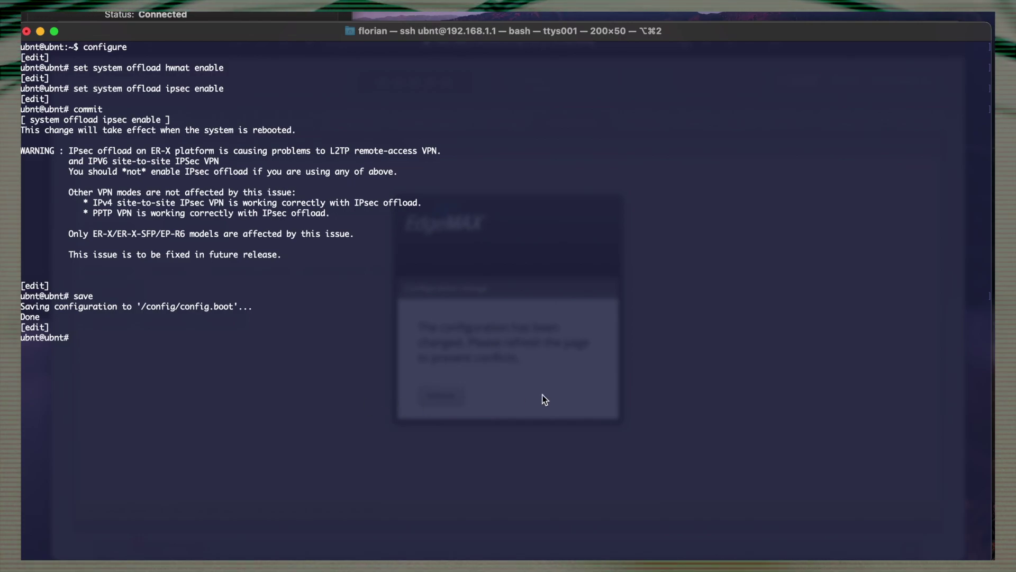
key("super+Tab")
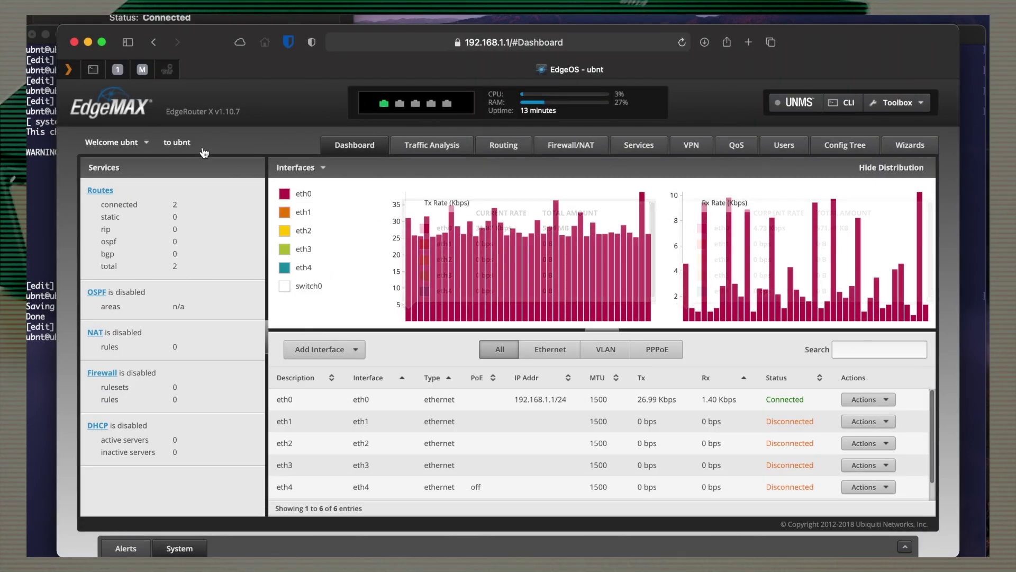
double_click(227, 112)
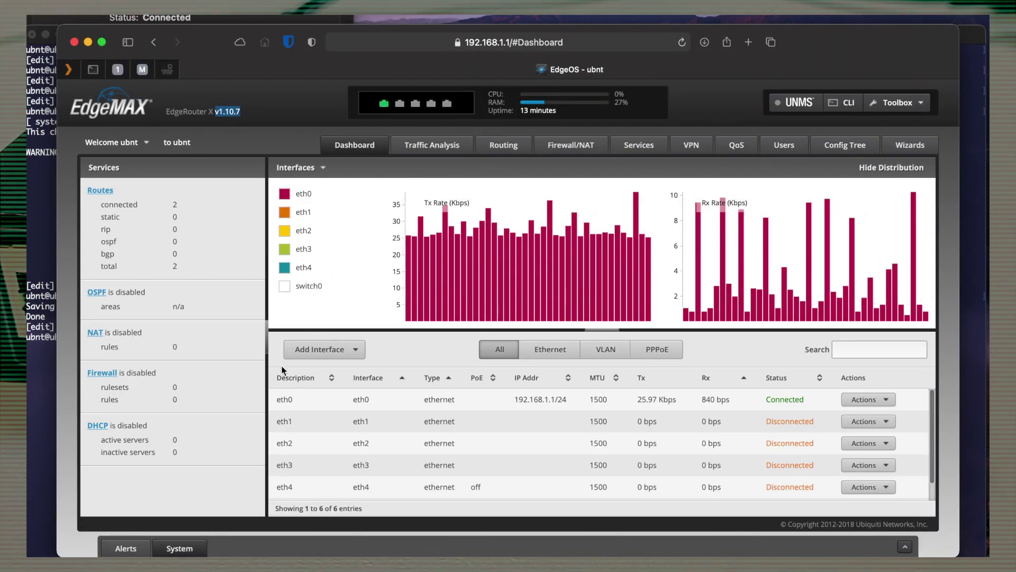
left_click(194, 549)
scroll(739, 426, "down", 2)
scroll(739, 427, "down", 5)
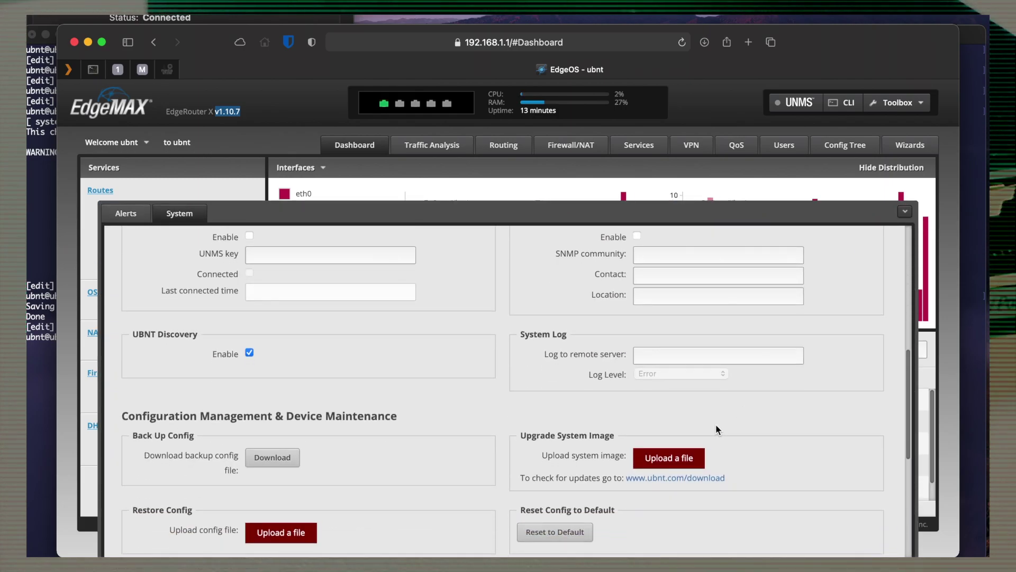
left_click(665, 479)
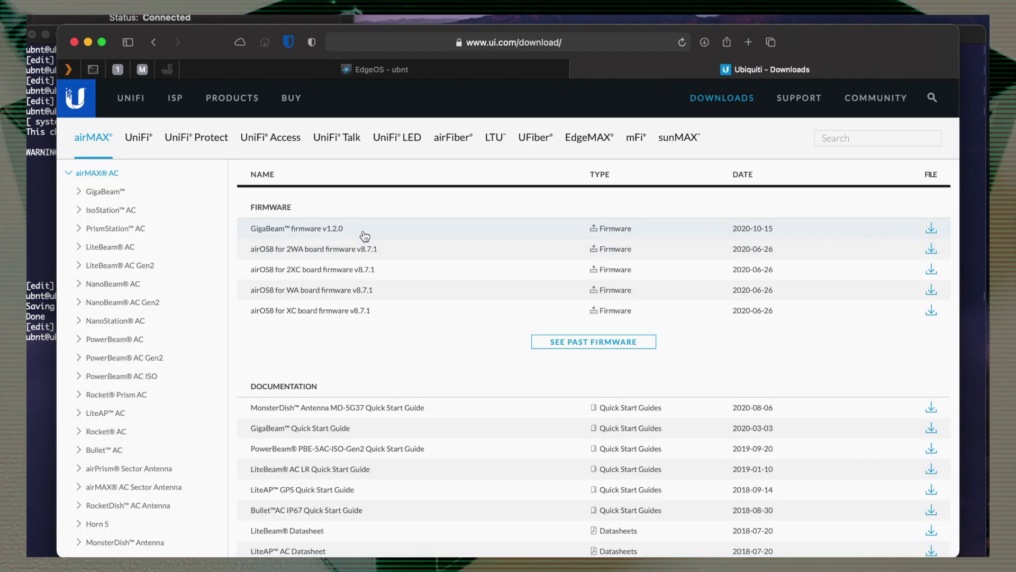
- Download EdgeRouter X firmware v2.0.9-hotfix.1 from EdgeMAX downloads, accepting the licence agreement
left_click(462, 72)
double_click(234, 112)
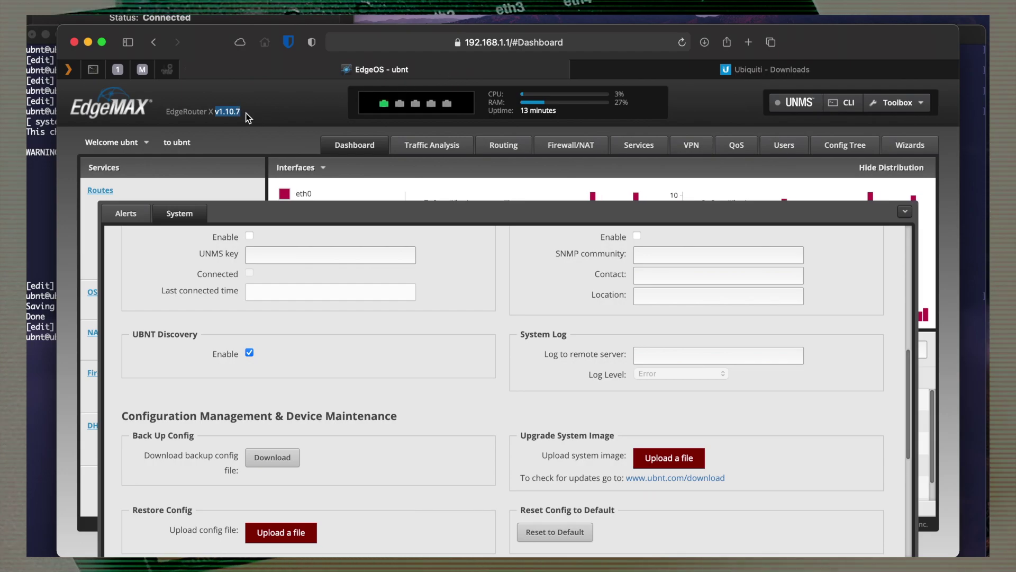
left_click(836, 69)
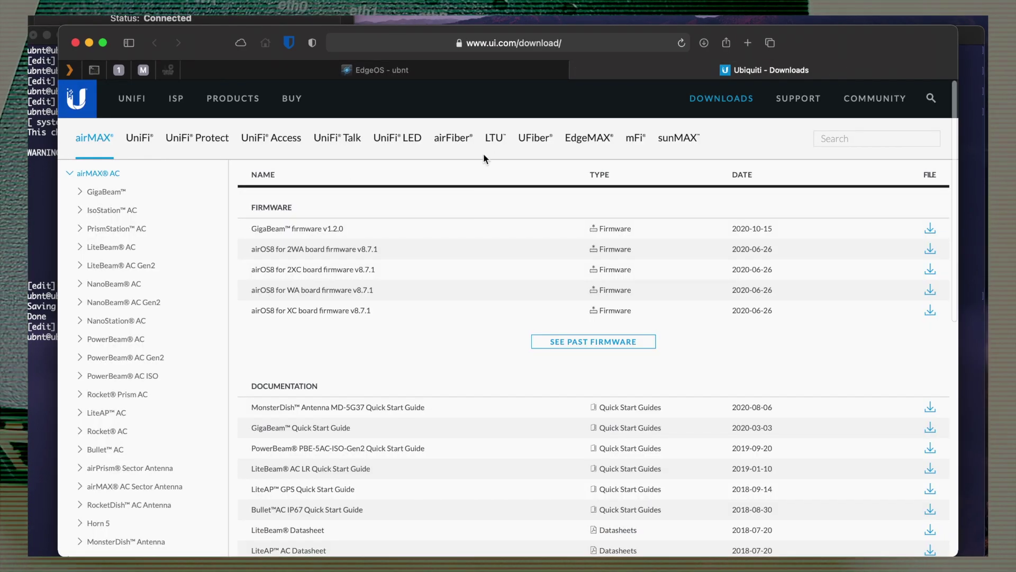
left_click(594, 140)
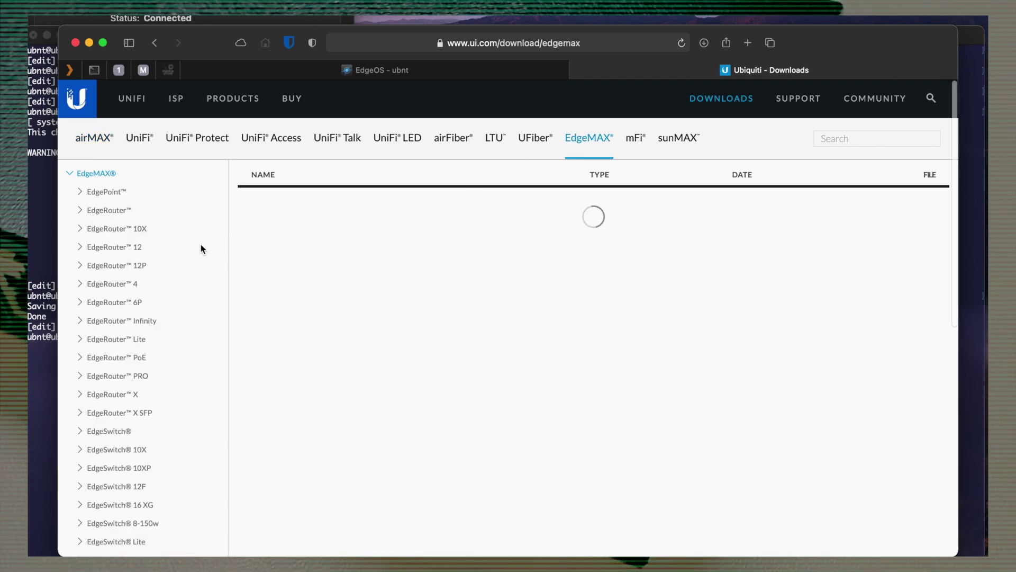
scroll(165, 387, "down", 2)
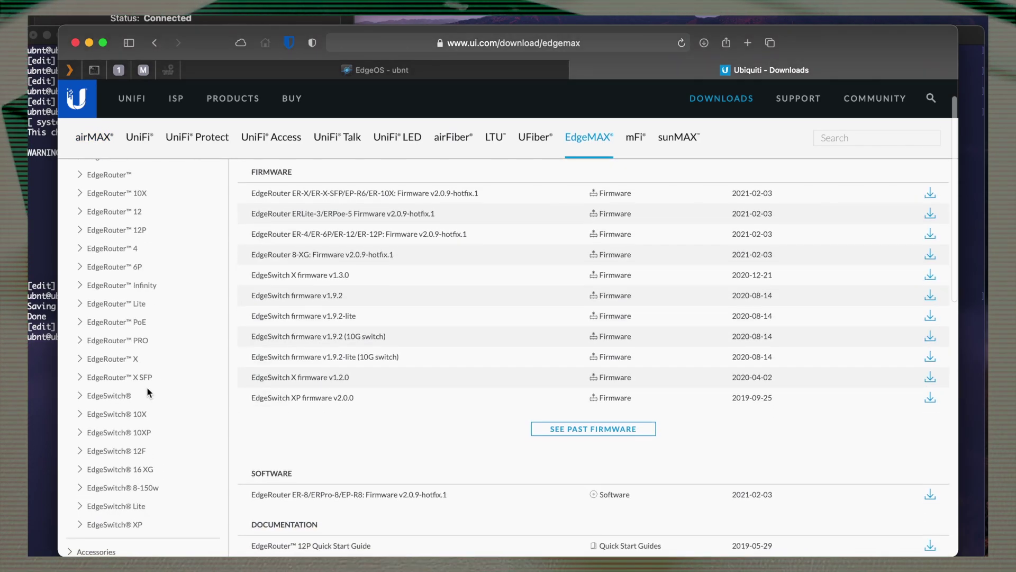
left_click(96, 359)
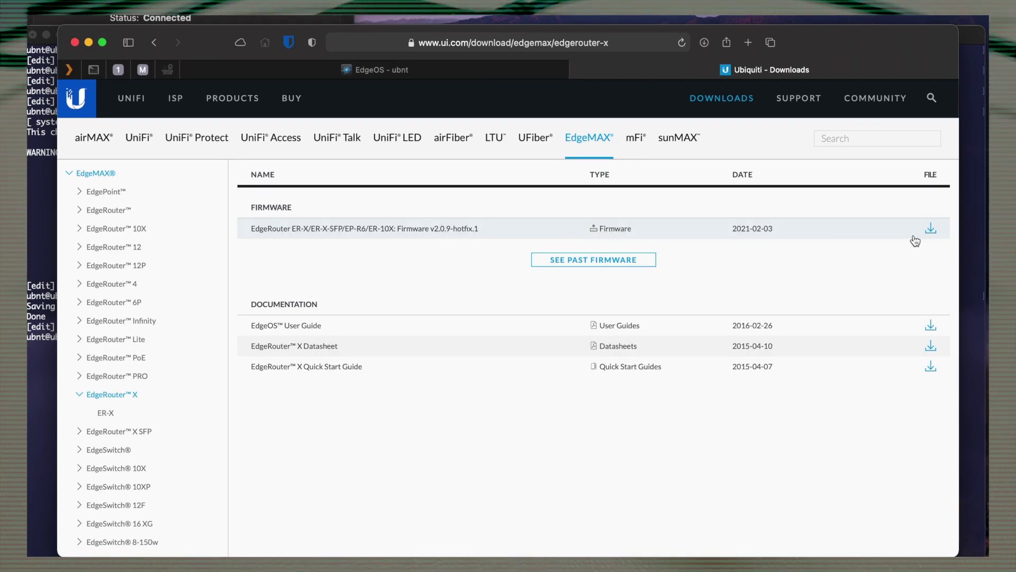
left_click(932, 231)
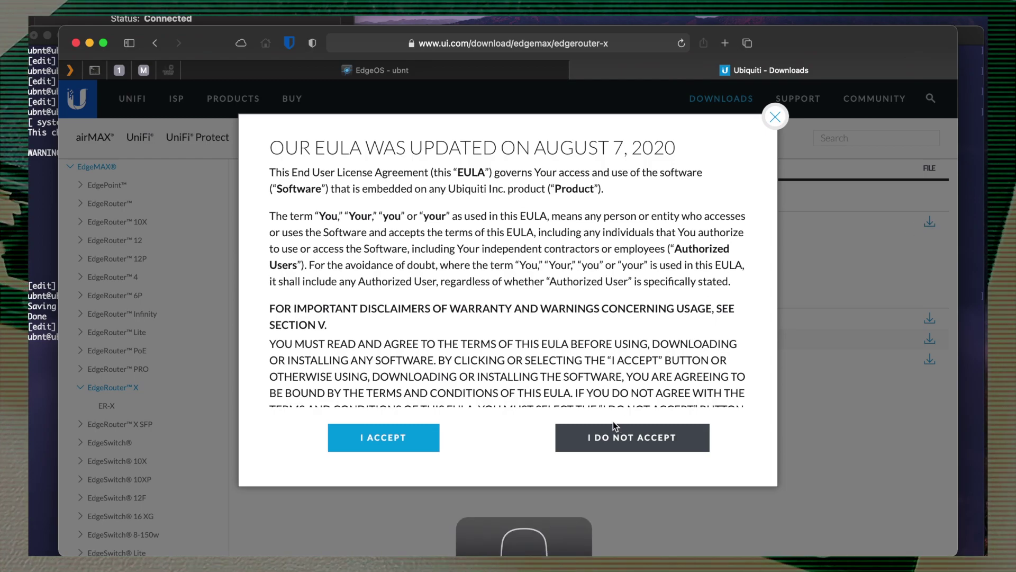
left_click(408, 442)
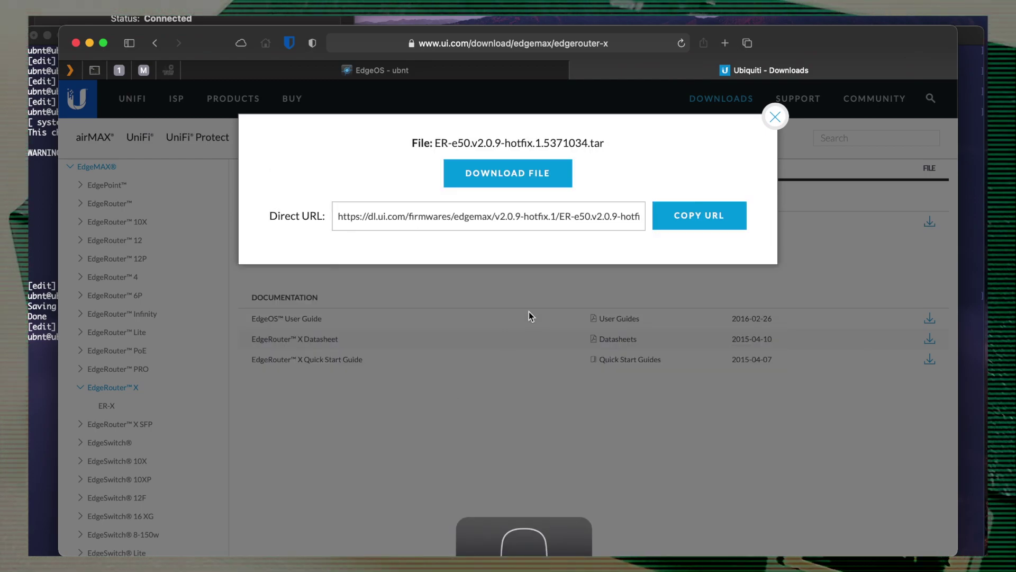
left_click(518, 175)
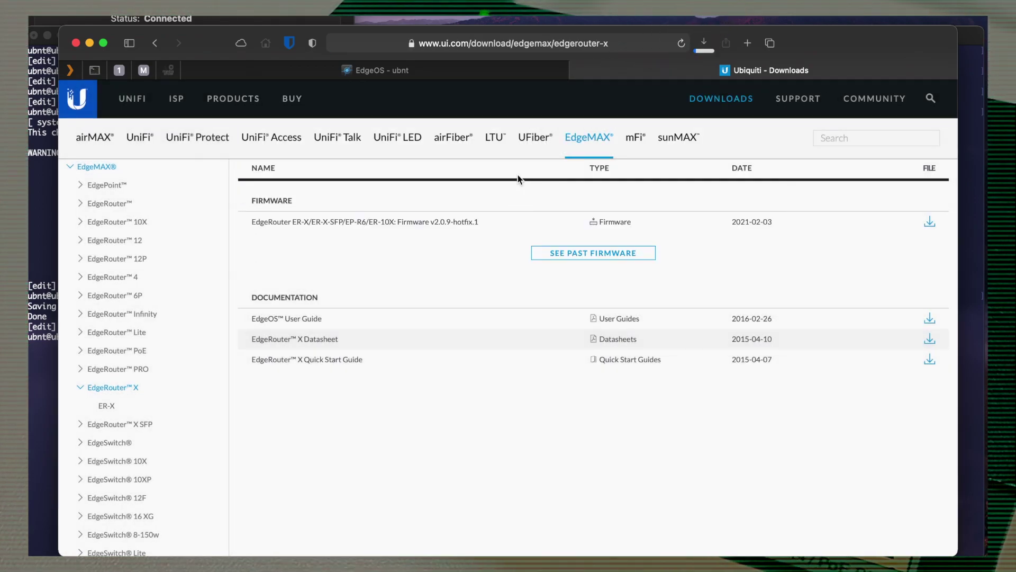
left_click(704, 42)
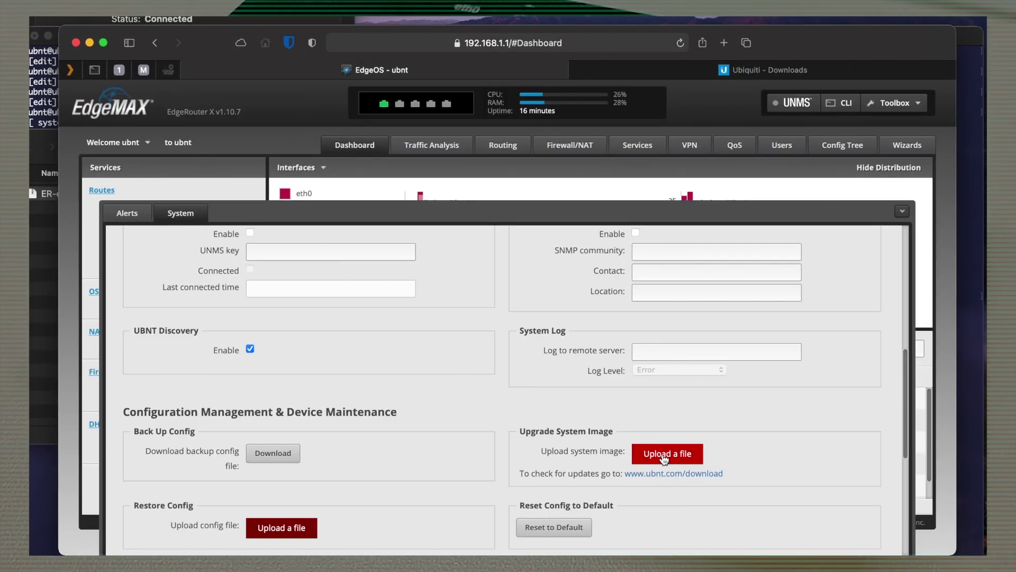
- Upload ER-e50.v2.0.9-hotfix.1.5371034.tar as the new system image and confirm the reboot
left_click(664, 458)
left_click(188, 210)
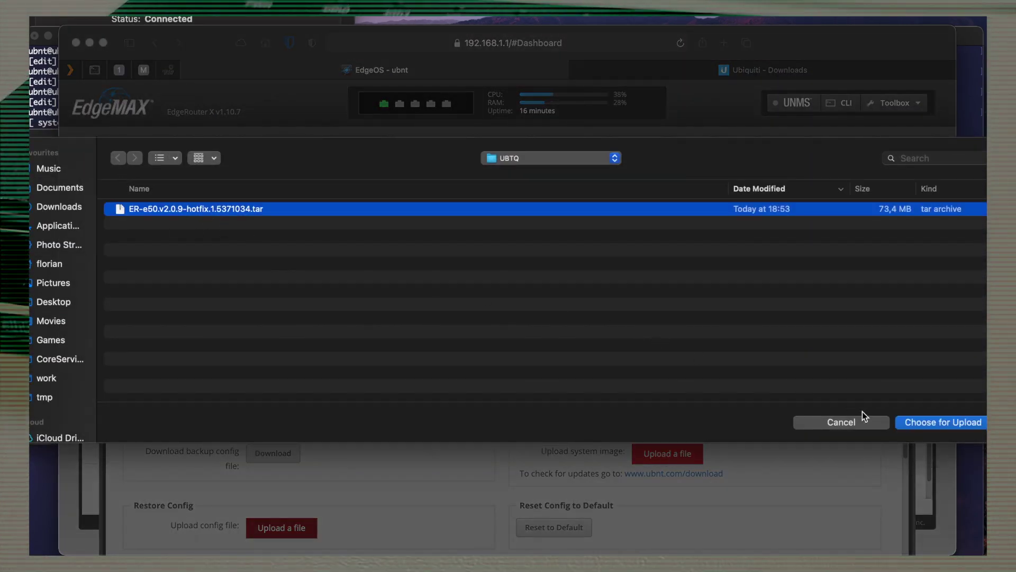
left_click(939, 422)
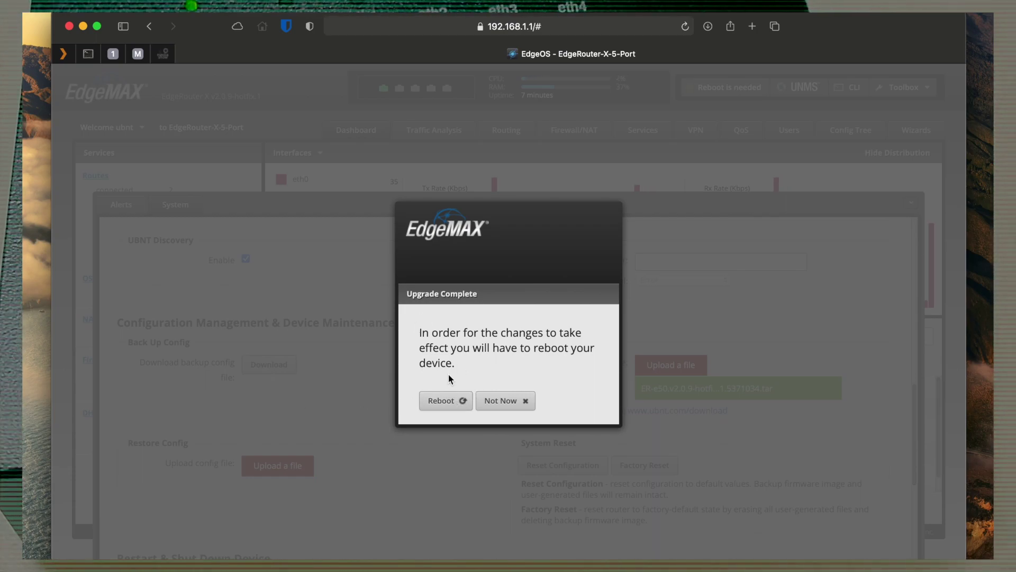
left_click(439, 402)
left_click(454, 442)
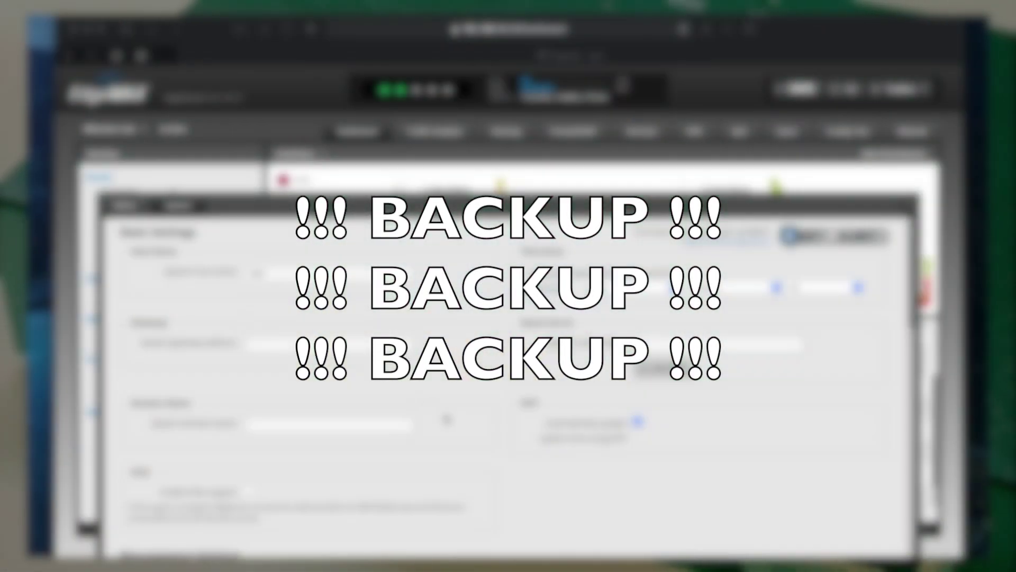
- Download the Back Up Config archive as edgeos_zero_20210206.tar-2.gz and check it in Safari's Downloads
scroll(450, 419, "down", 10)
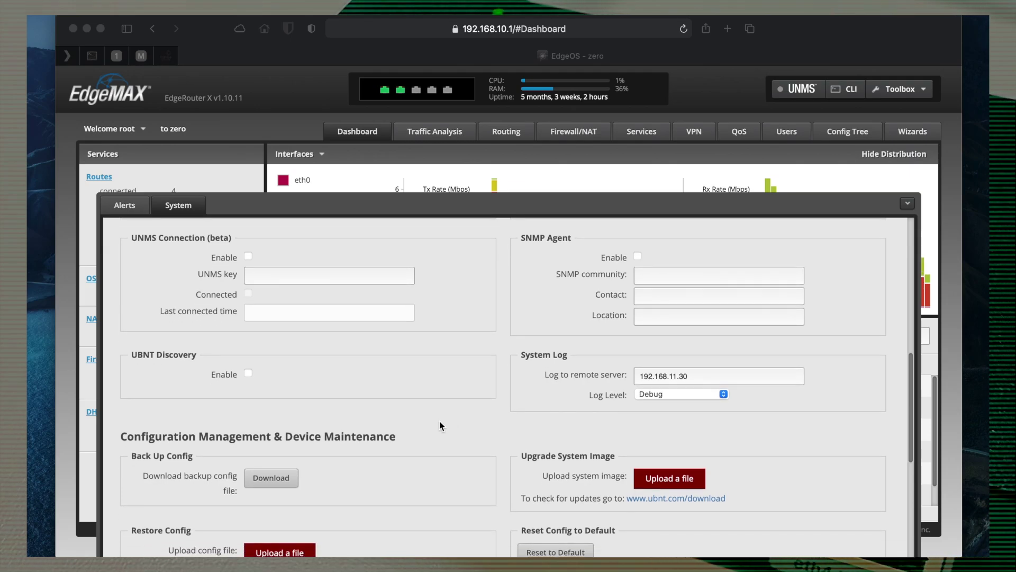
left_click(401, 436)
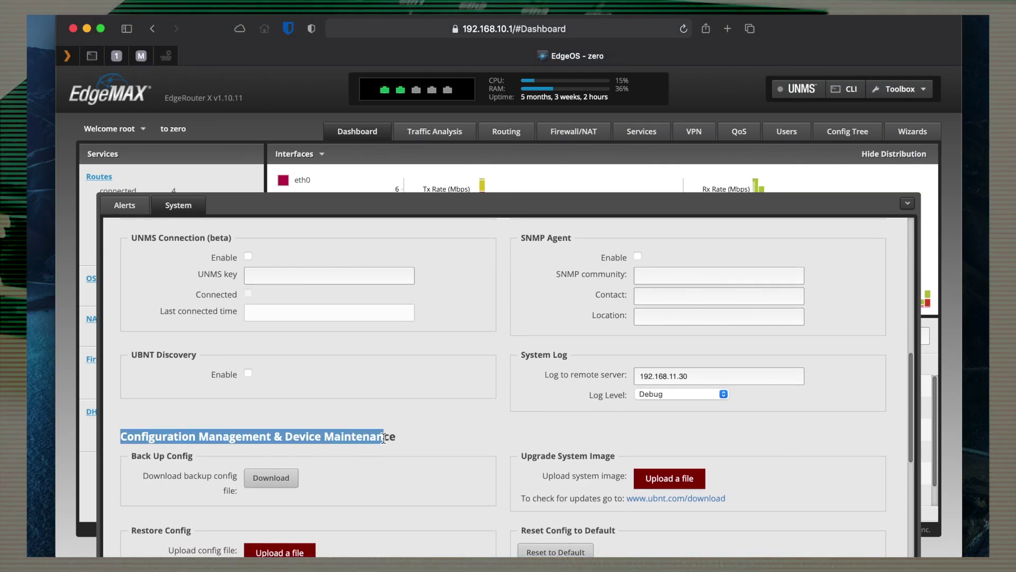
left_click_drag(195, 459, 142, 456)
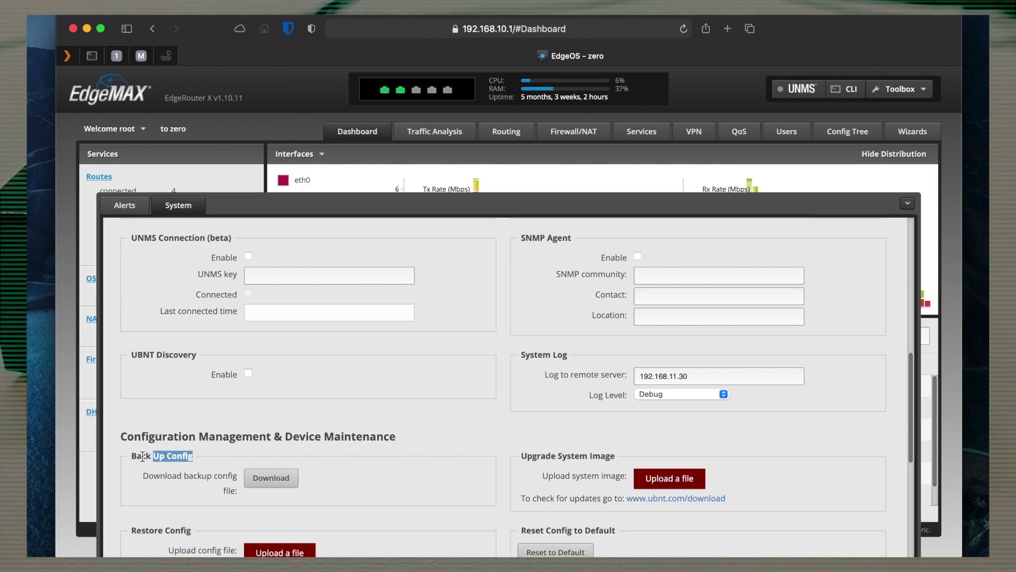
scroll(157, 458, "down", 2)
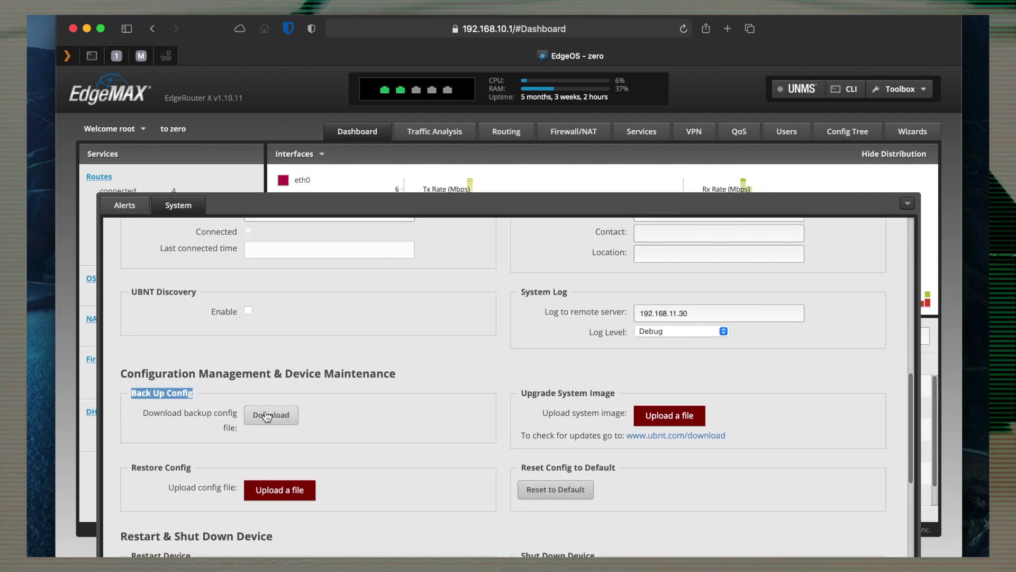
left_click(268, 415)
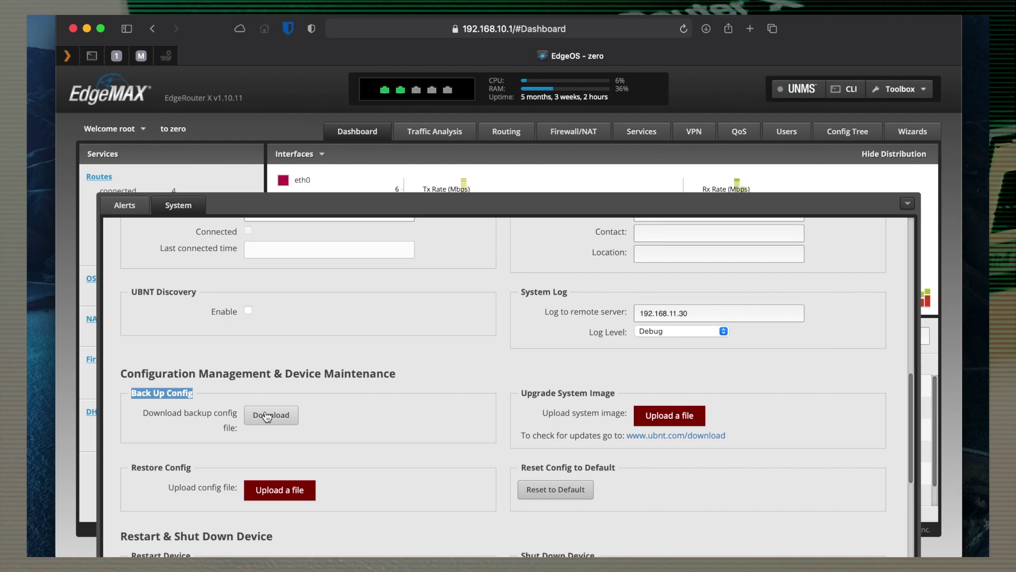
left_click(706, 28)
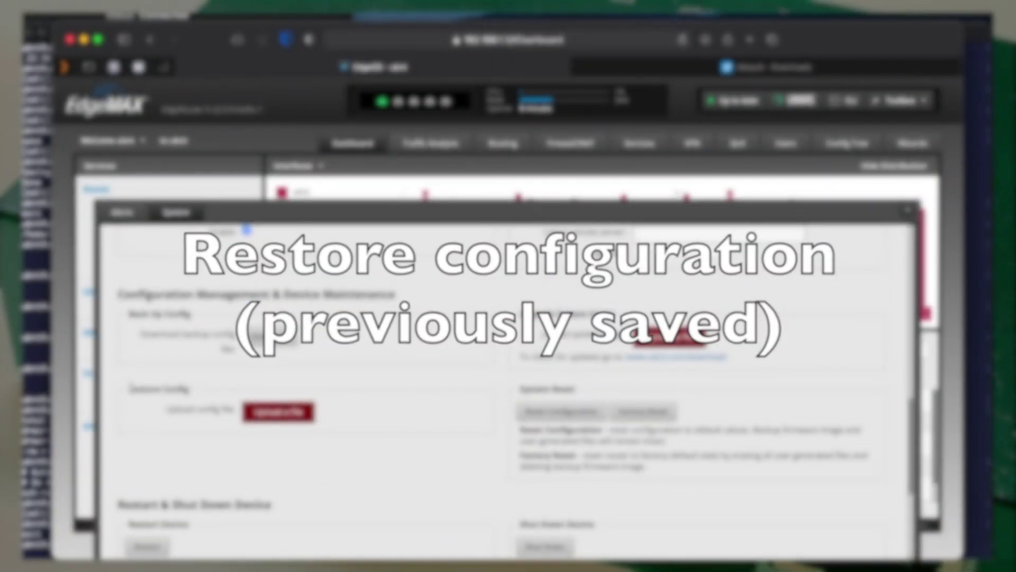
- Upload edgeos_zero_20210204.tar.gz under Restore Config and confirm the reboot to apply it
left_click_drag(129, 389, 189, 390)
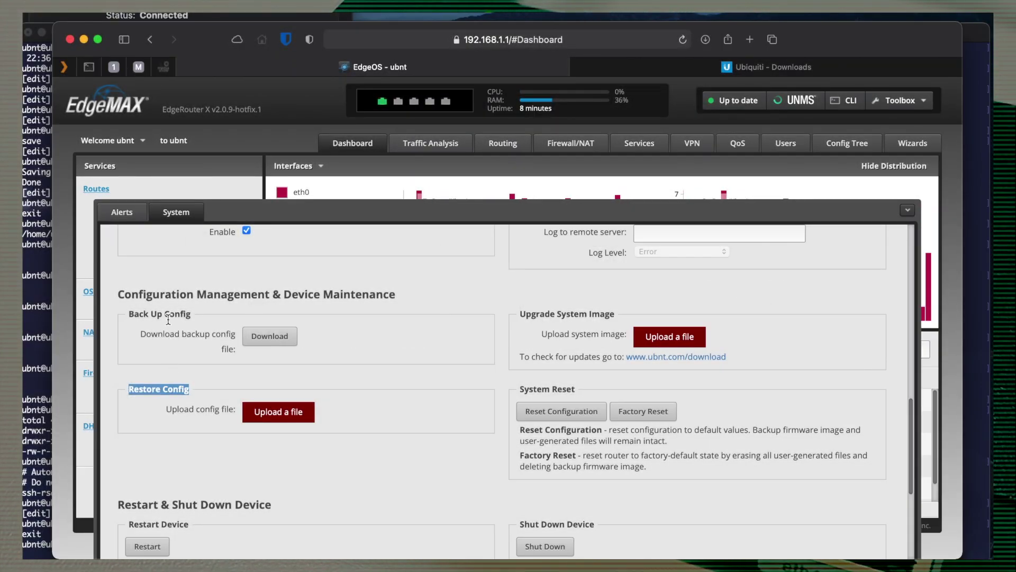
left_click(271, 417)
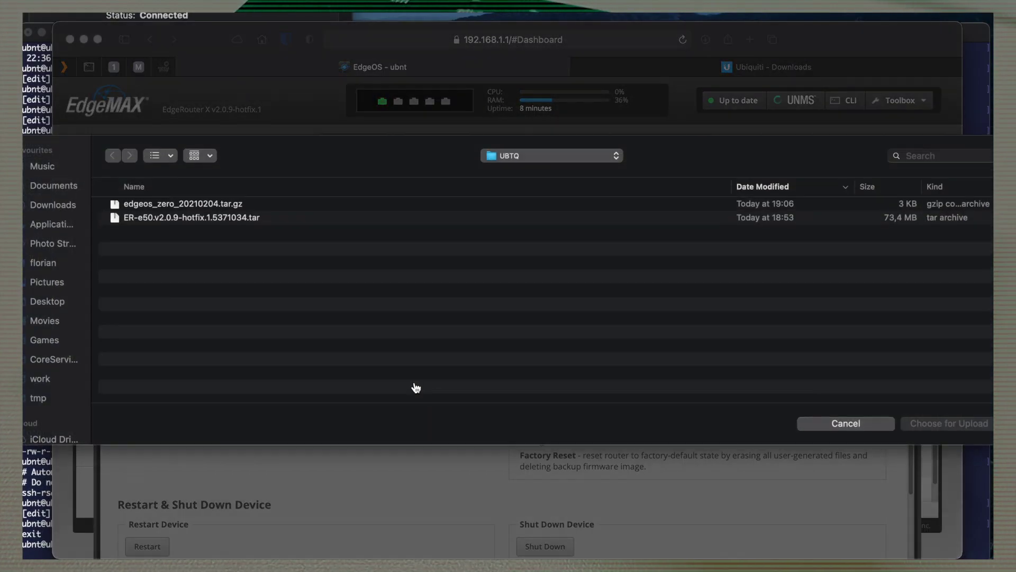
left_click(166, 211)
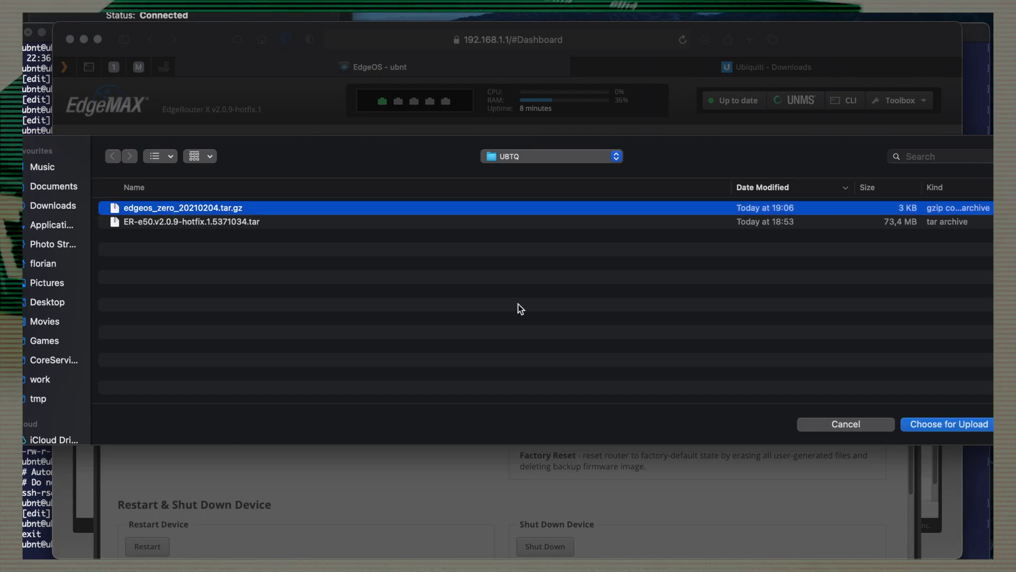
left_click(951, 426)
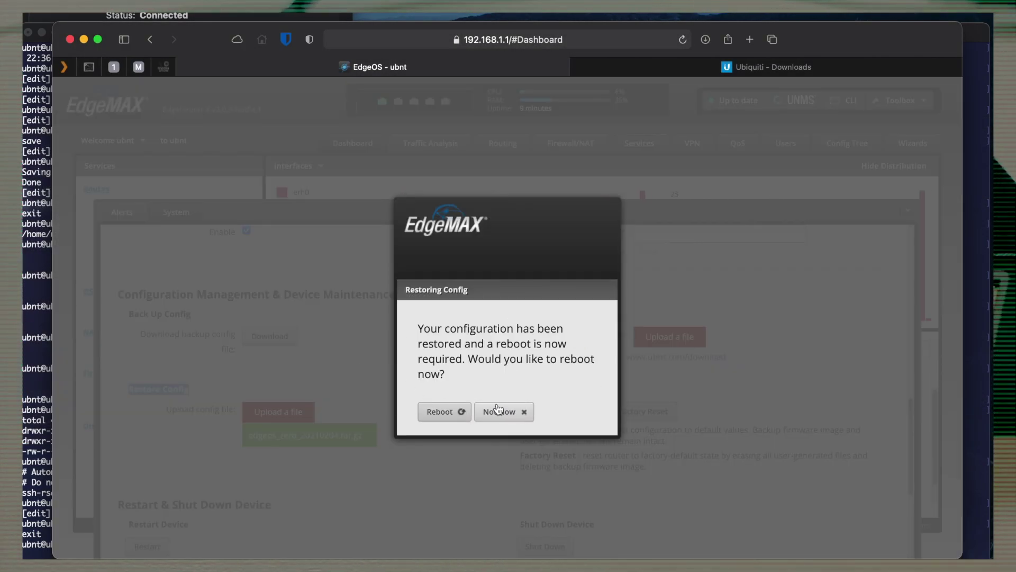
left_click(443, 412)
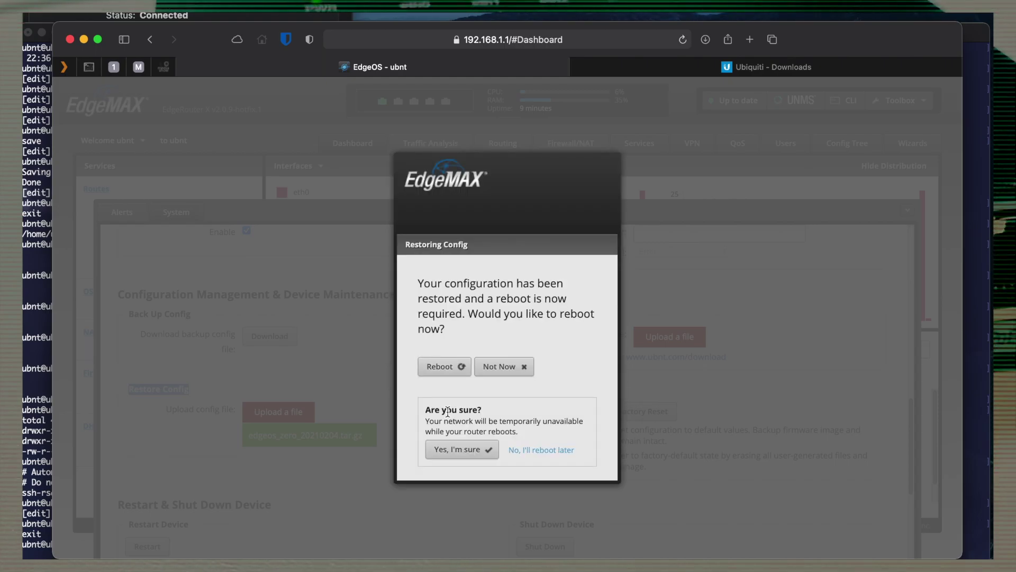
left_click(461, 450)
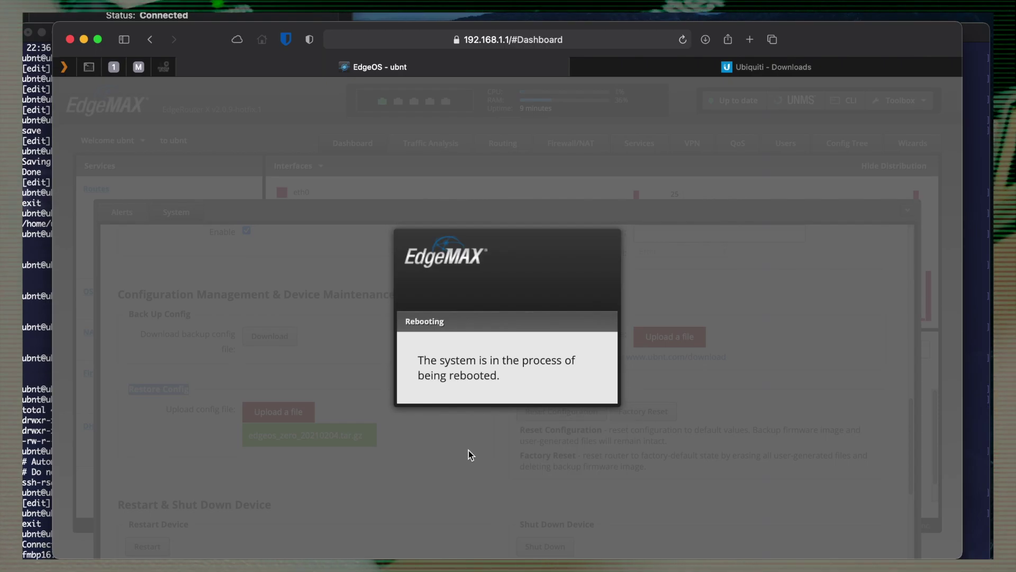